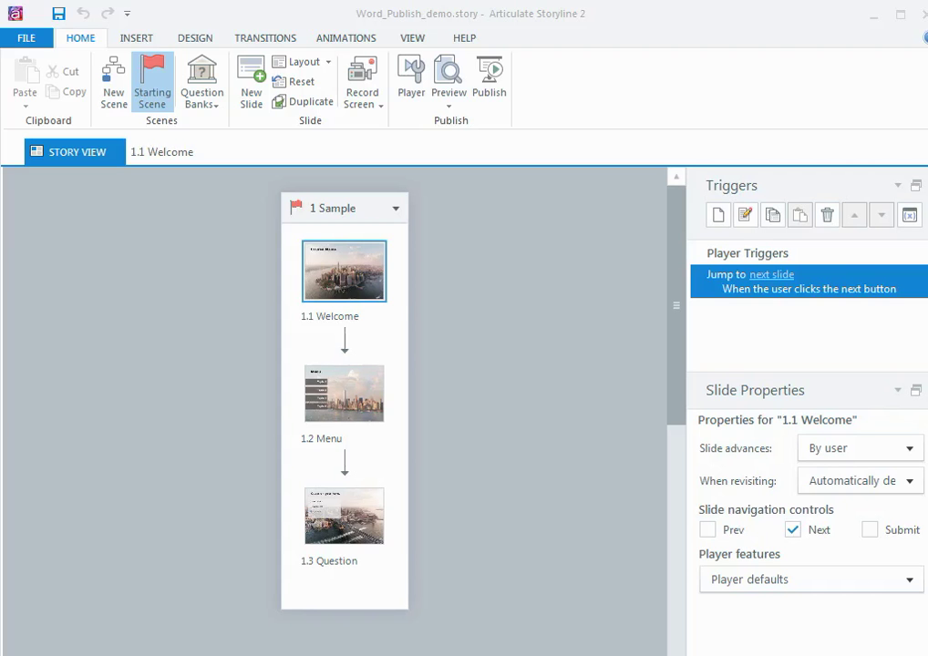
Open the 1.1 Welcome slide with its 'Course Name' title in Slide View.
click(170, 155)
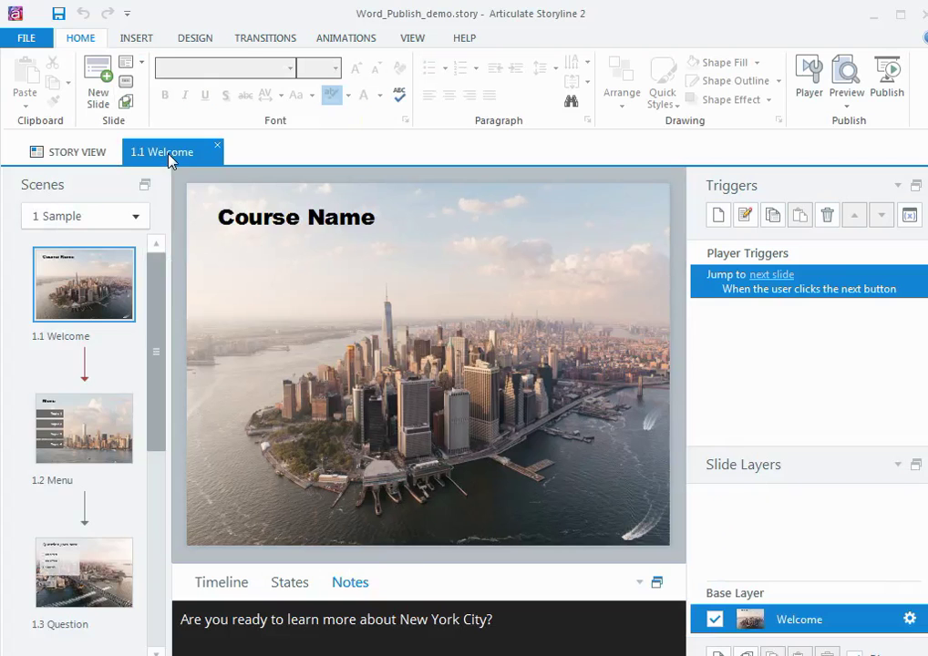
click(349, 591)
click(105, 443)
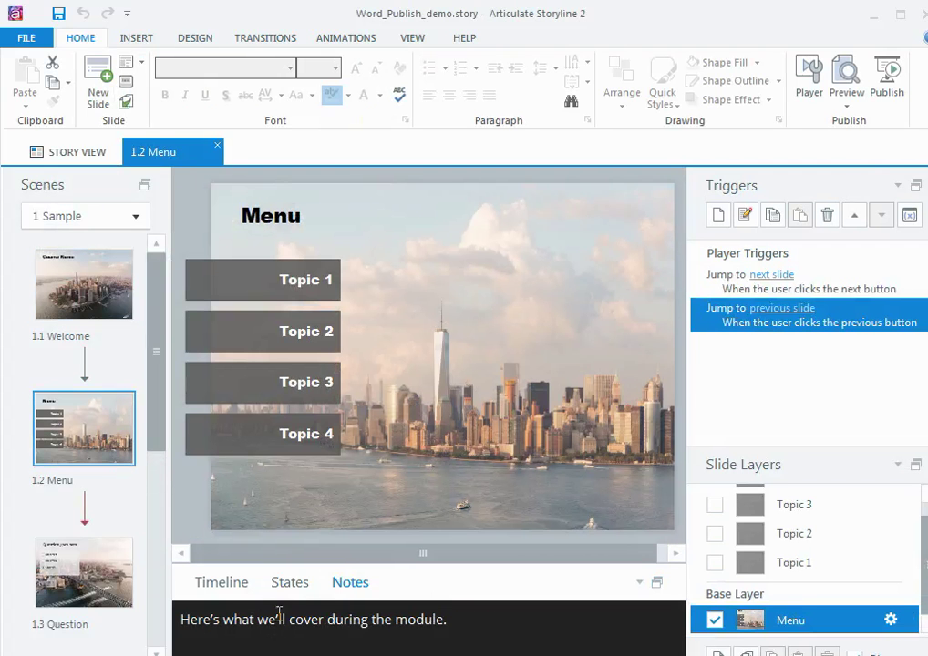
click(102, 583)
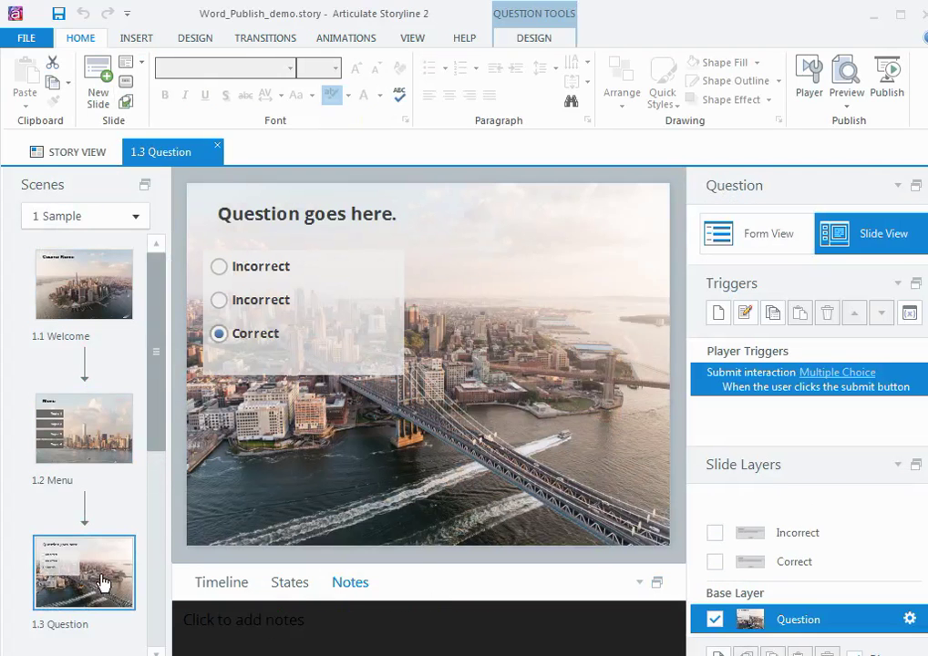
click(100, 312)
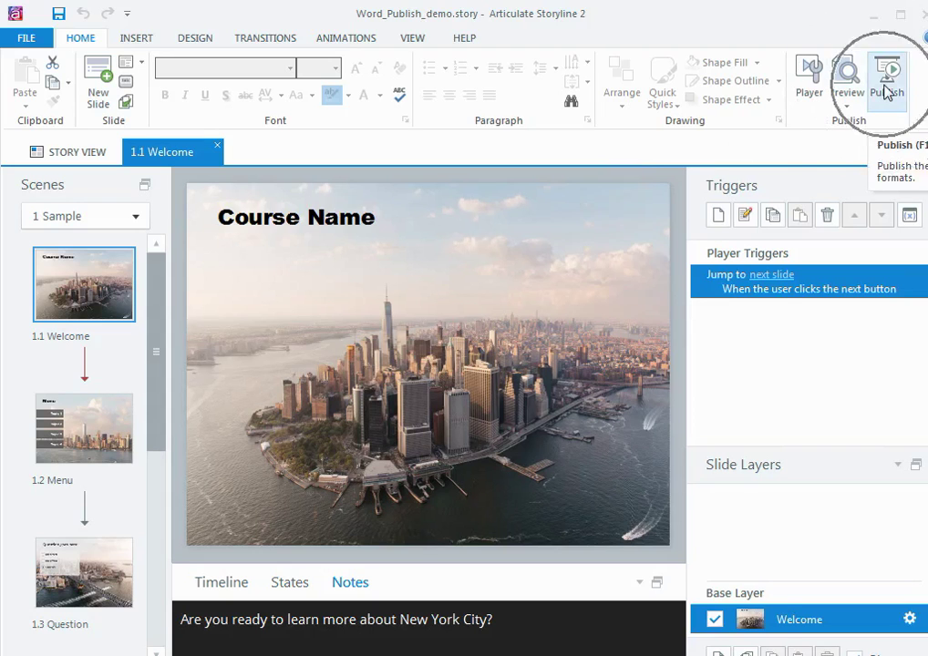
Begin a Word publish and replace the title with 'New York City V1'.
click(885, 91)
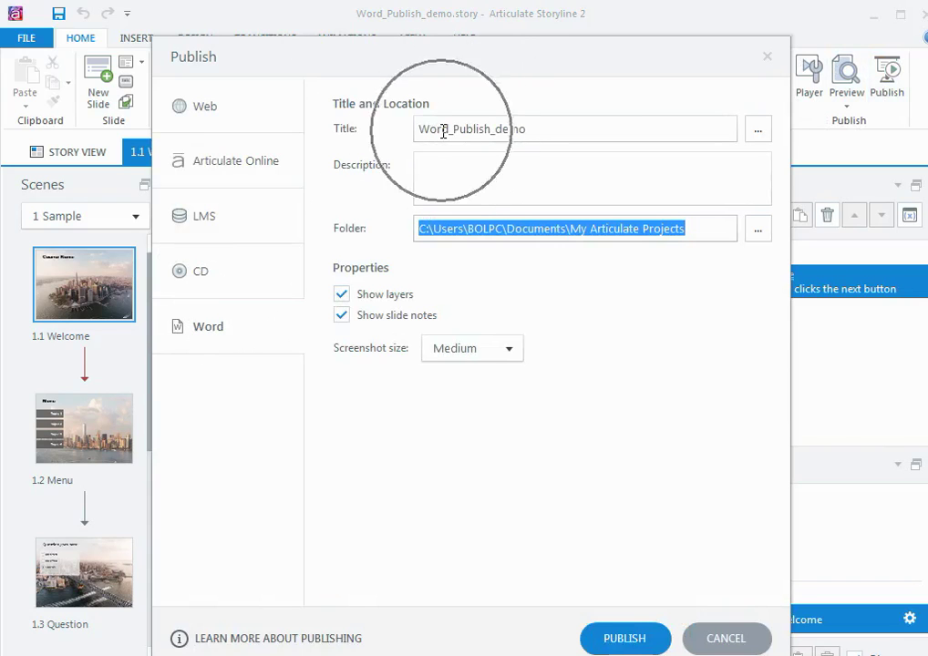
drag(524, 129, 383, 138)
text(New )
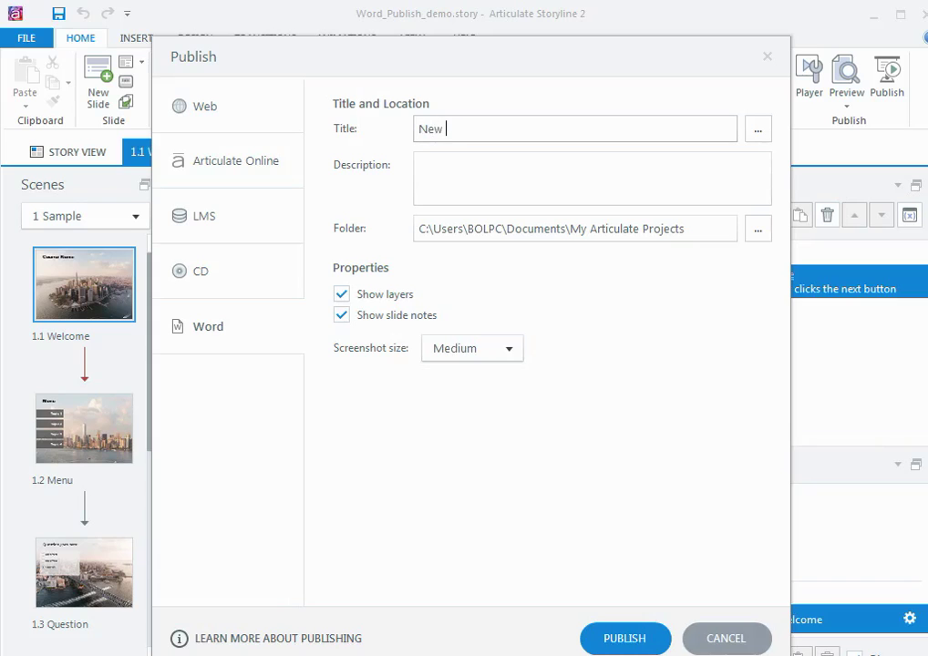
text(York City V1)
Keep Show layers and Show slide notes checked in the Word publish options.
click(614, 239)
click(613, 242)
click(613, 240)
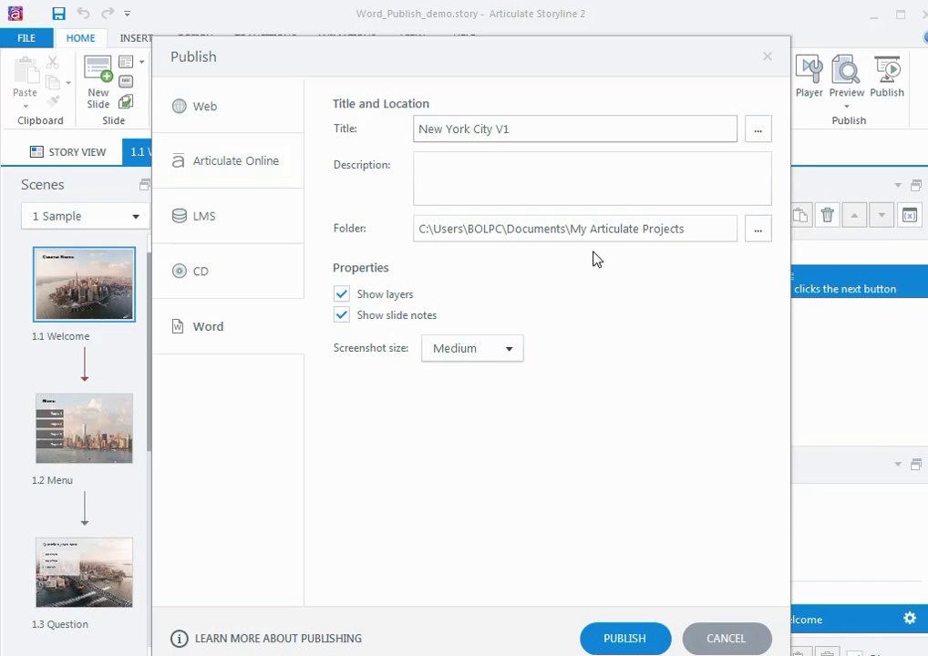
click(379, 301)
click(380, 304)
click(379, 327)
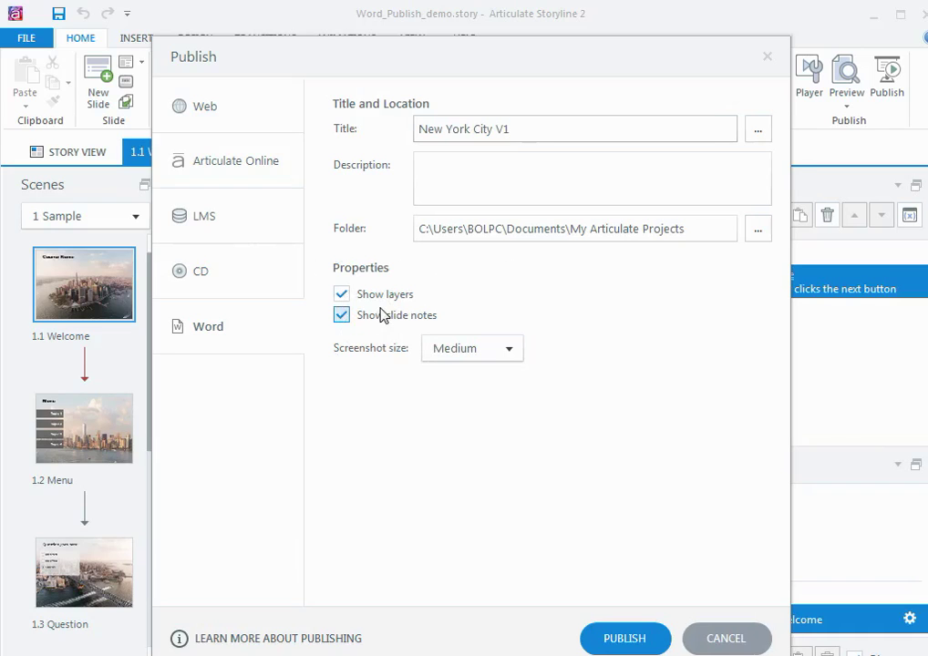
Leave the screenshot size at Medium, publish, and open the resulting Word document.
click(511, 351)
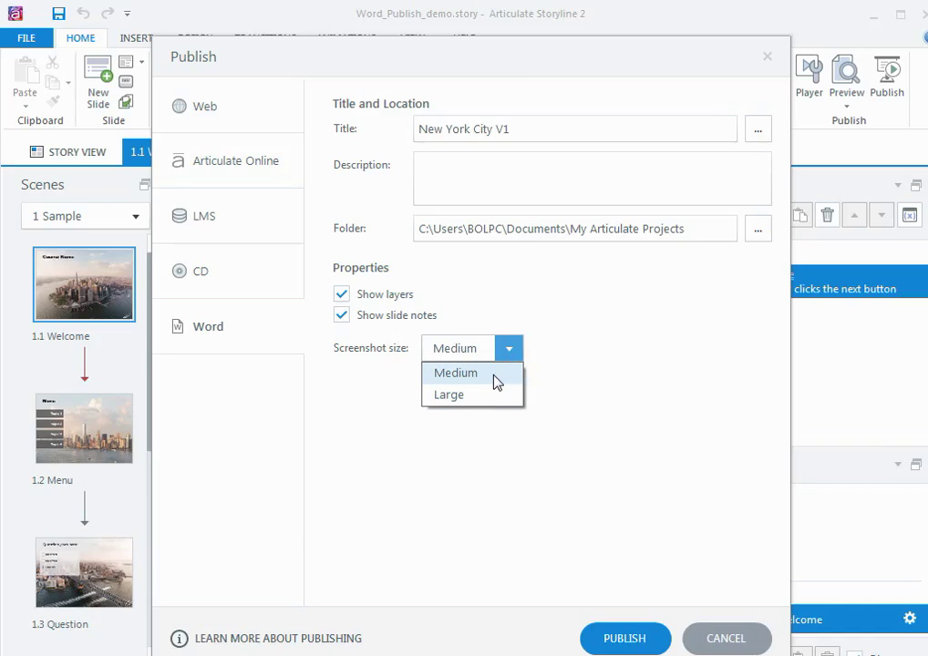
click(493, 375)
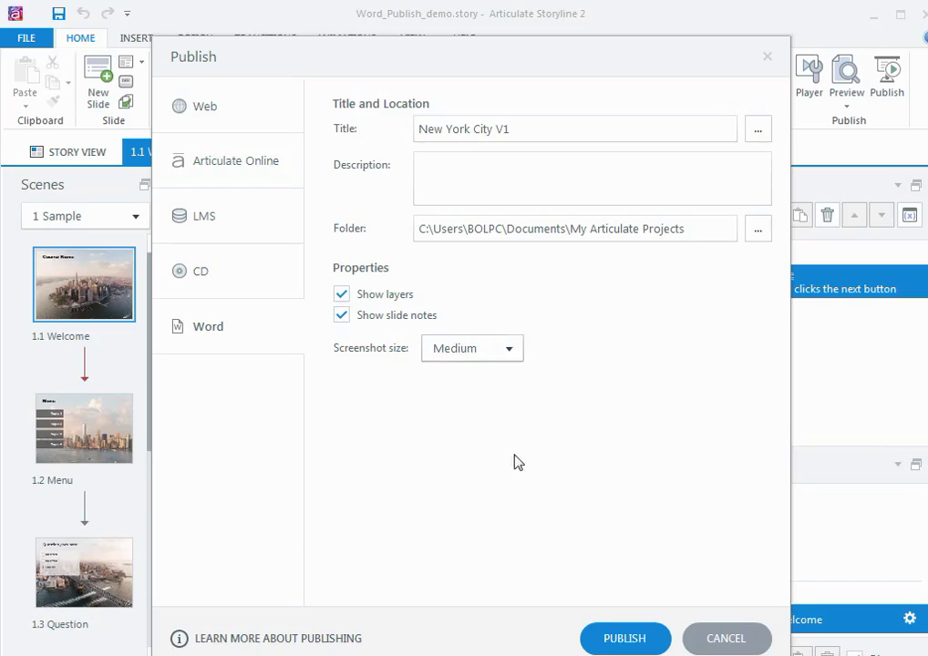
click(609, 642)
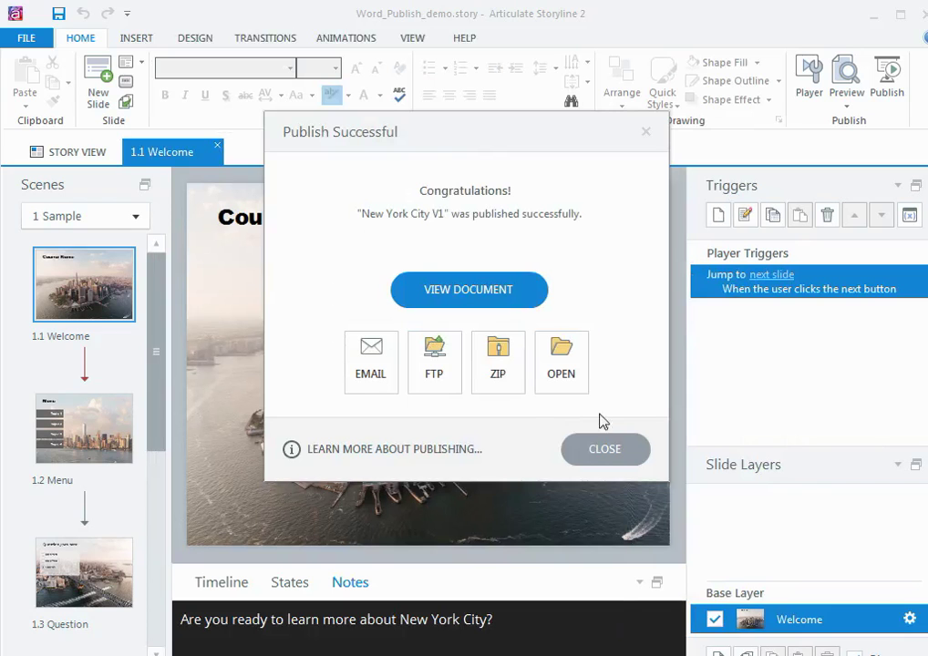
click(499, 304)
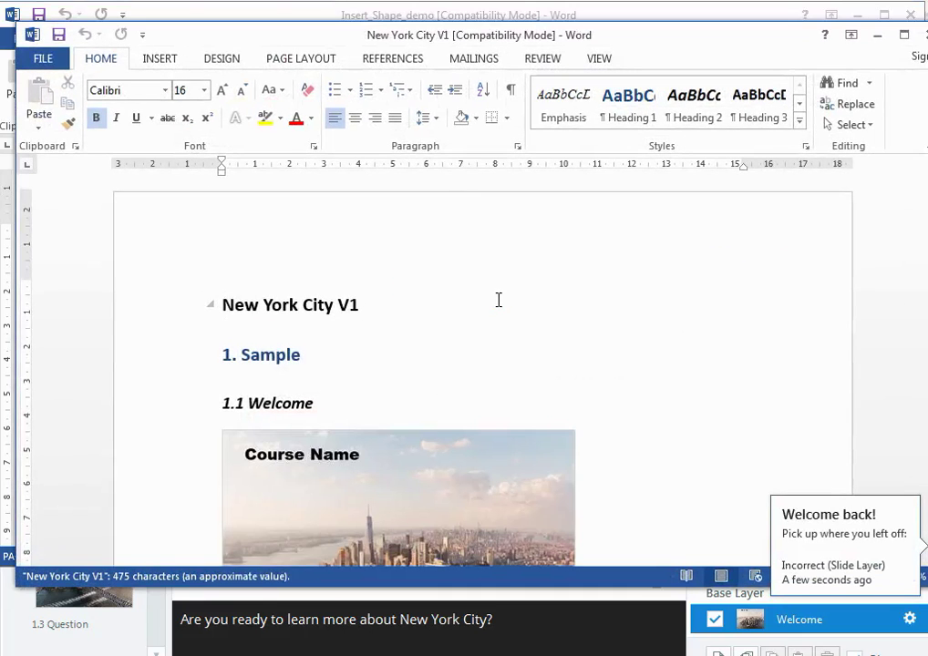
Position the Word window and scroll over the document's opening page.
drag(339, 43, 323, 31)
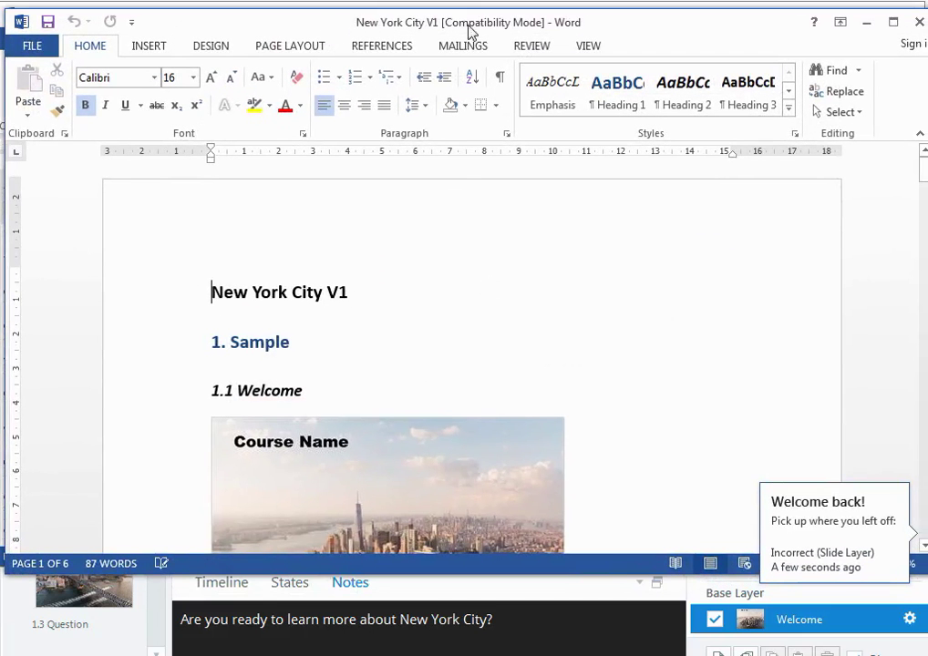
drag(654, 29, 677, 22)
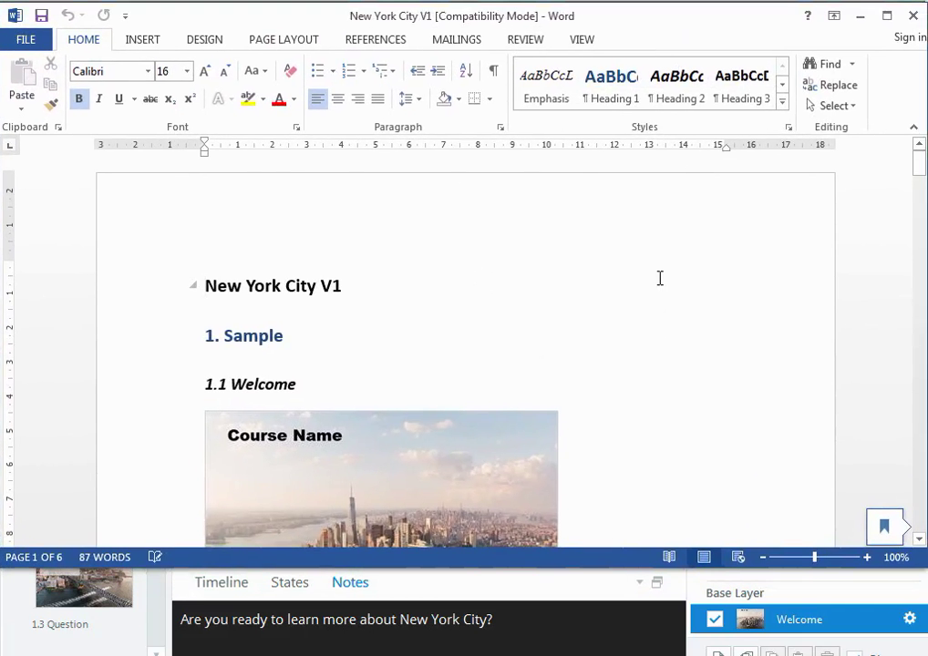
scroll(644, 289, down, 3)
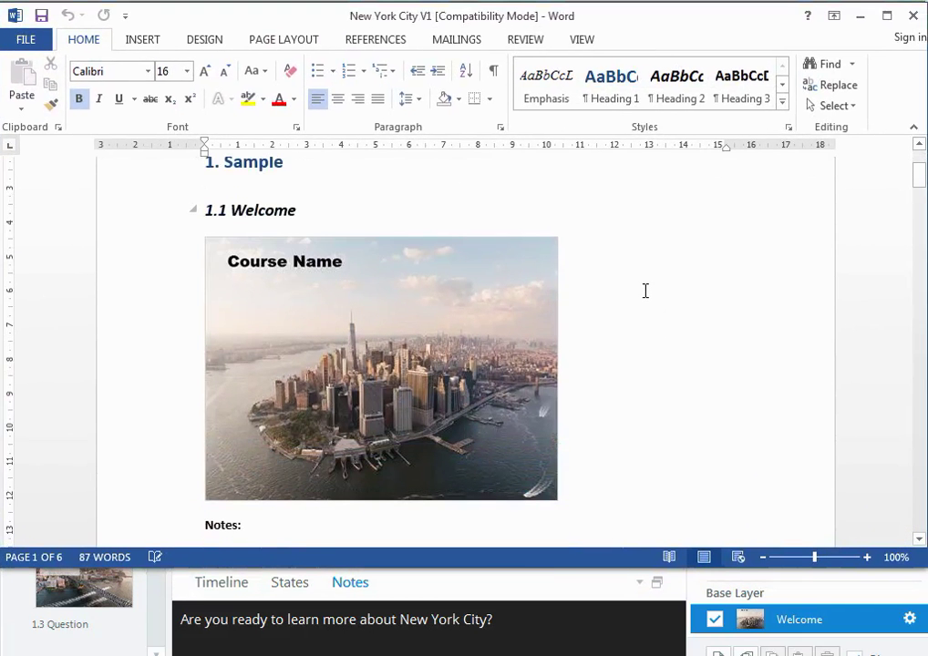
scroll(644, 290, up, 3)
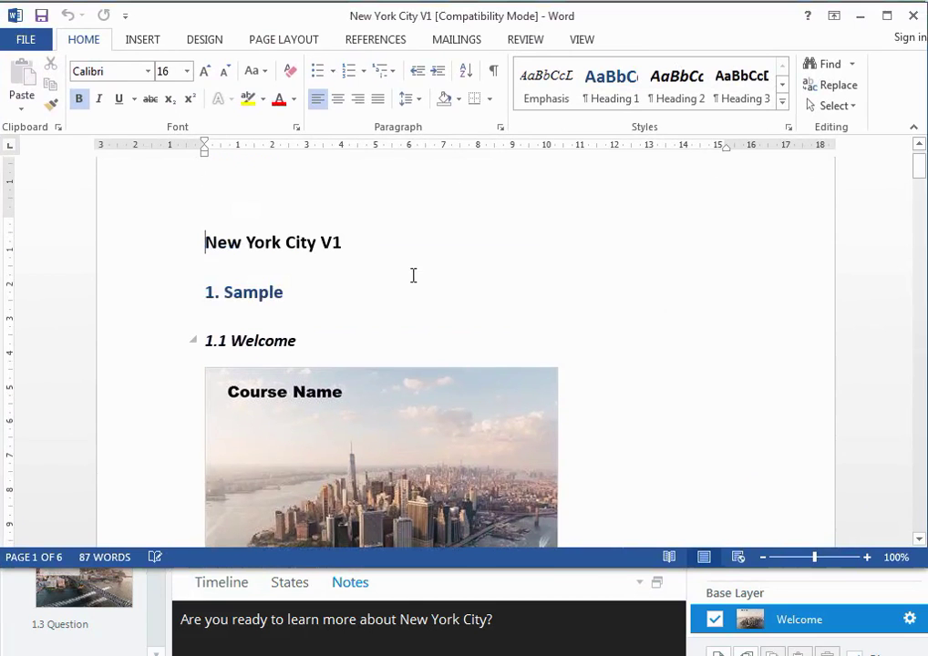
Point out the New York City V1 title, 1. Sample and 1.1 Welcome headings, and the Welcome notes.
click(330, 244)
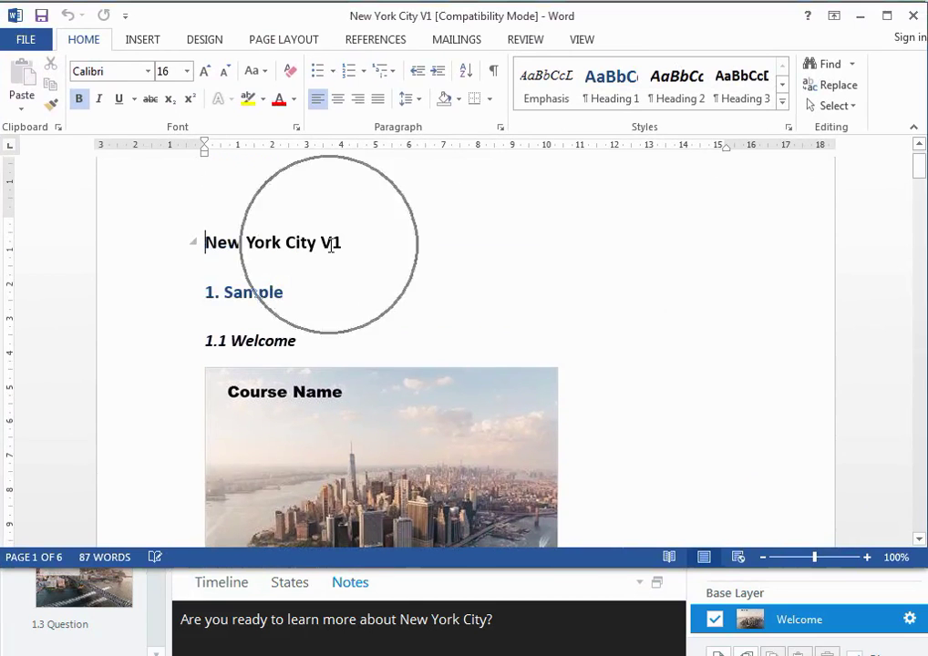
click(285, 298)
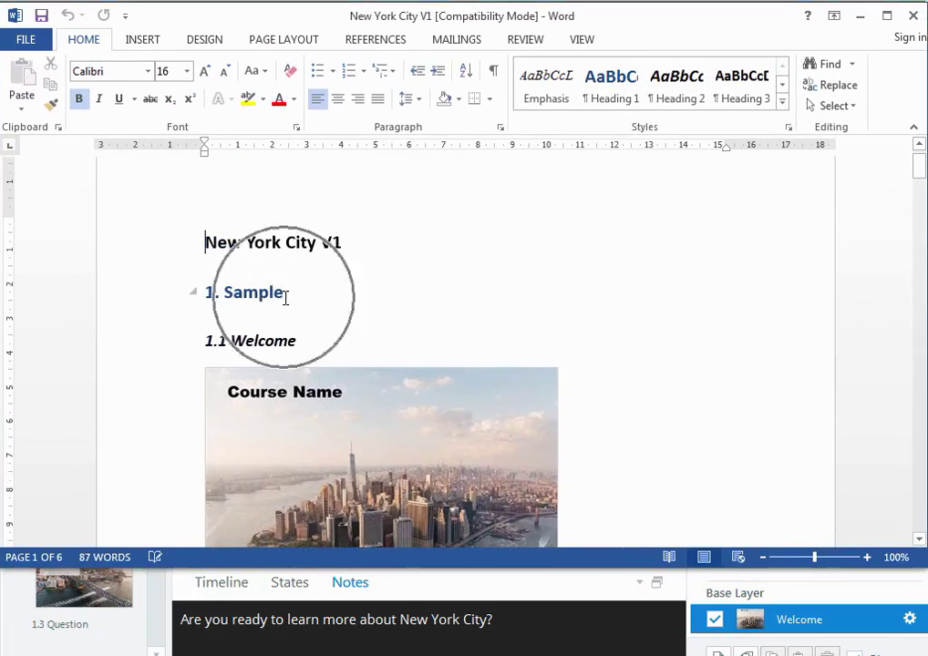
click(291, 344)
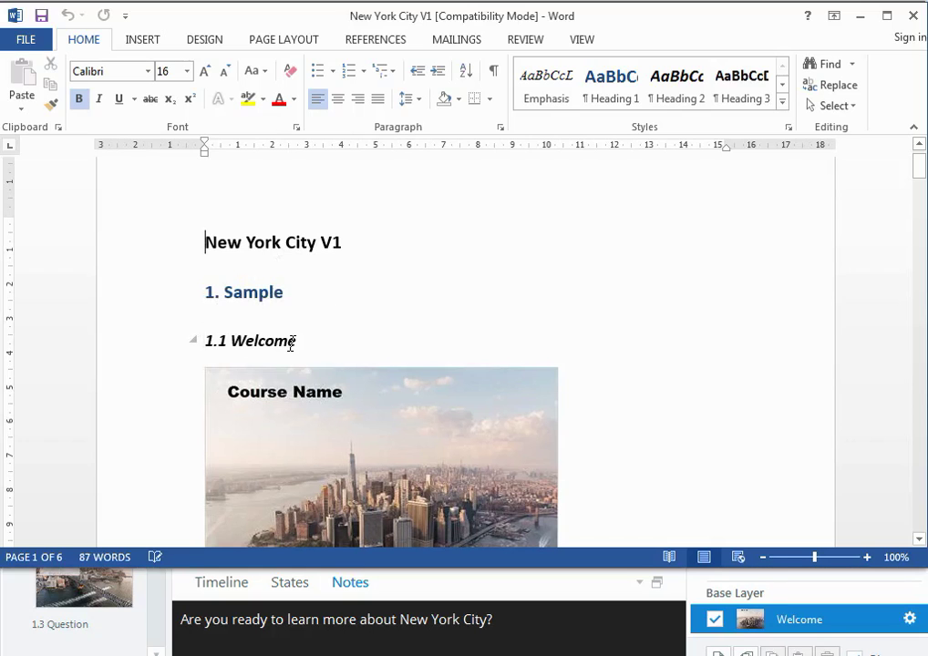
scroll(293, 342, down, 1)
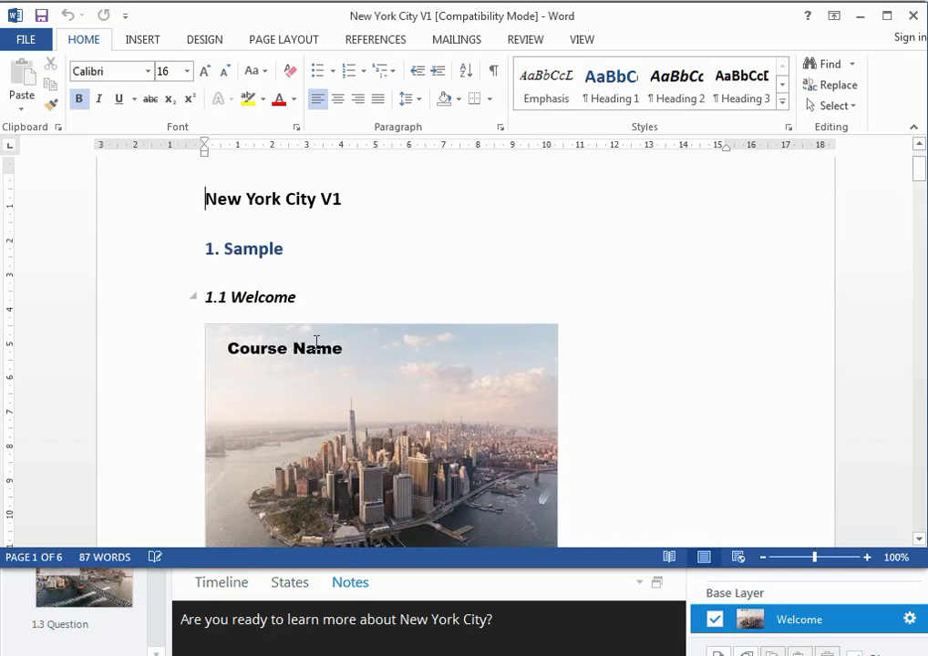
scroll(293, 342, down, 3)
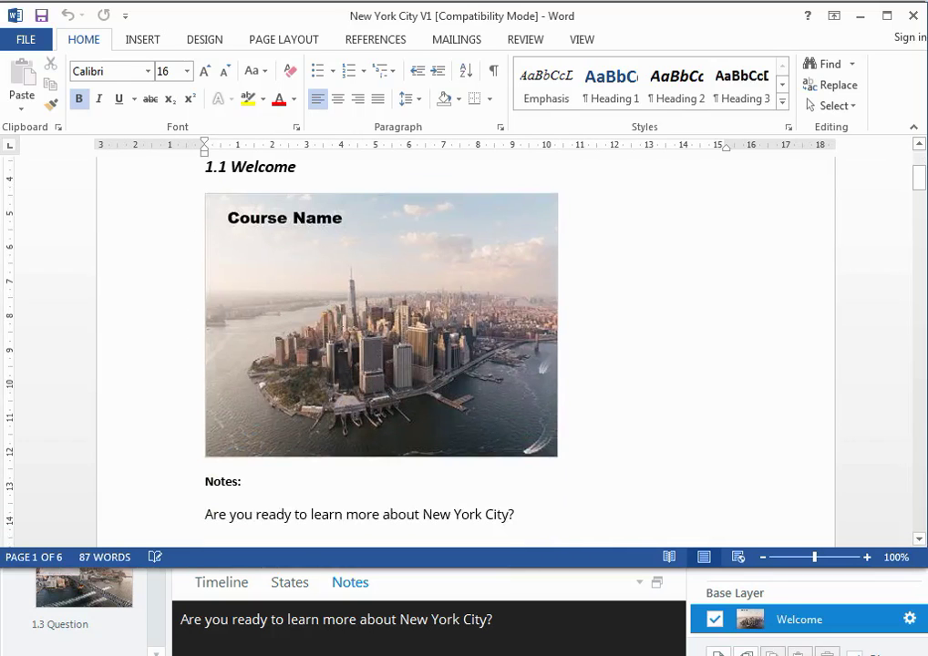
scroll(255, 429, down, 2)
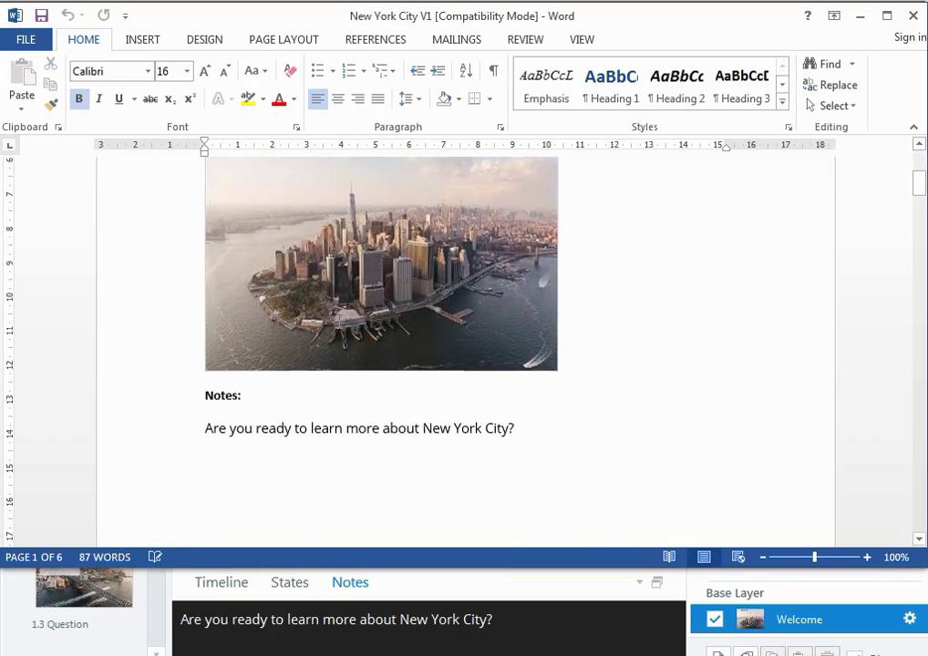
click(254, 439)
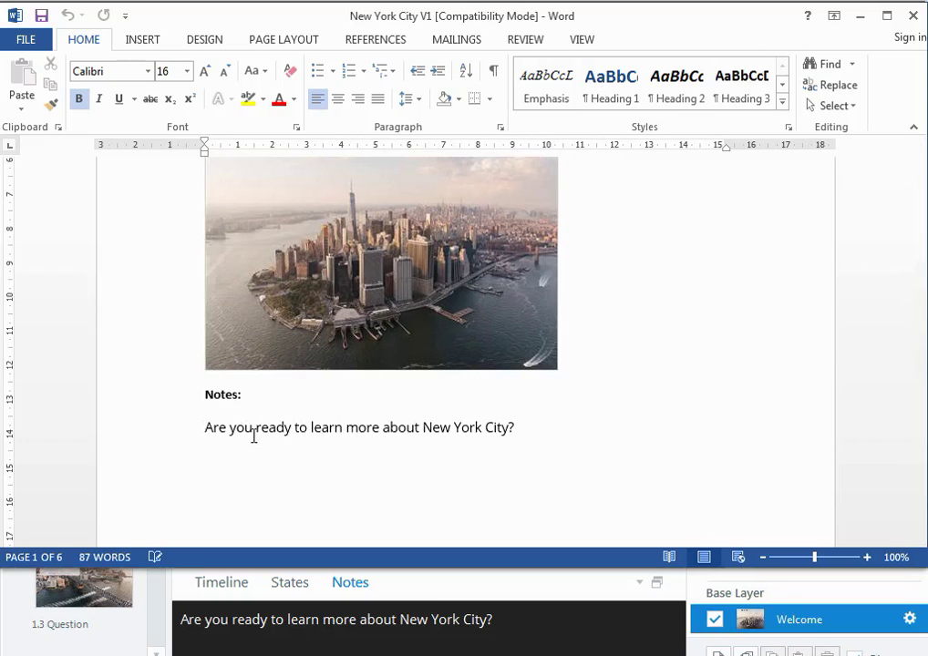
Scroll past the Menu slide's Topic 1–4 layers to the 1.3 Question multiple-choice entry.
scroll(255, 436, down, 10)
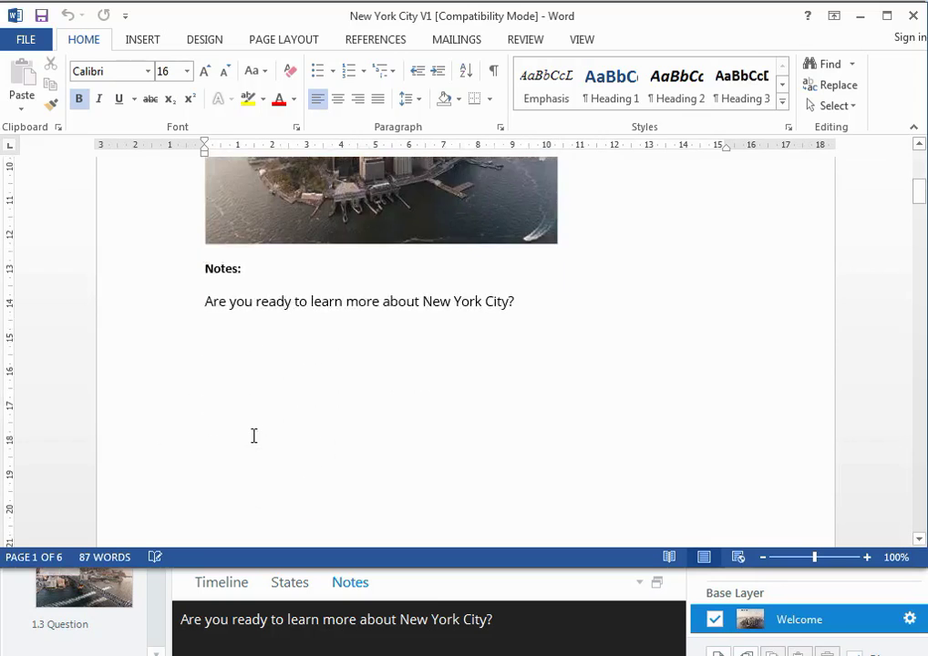
scroll(254, 435, down, 5)
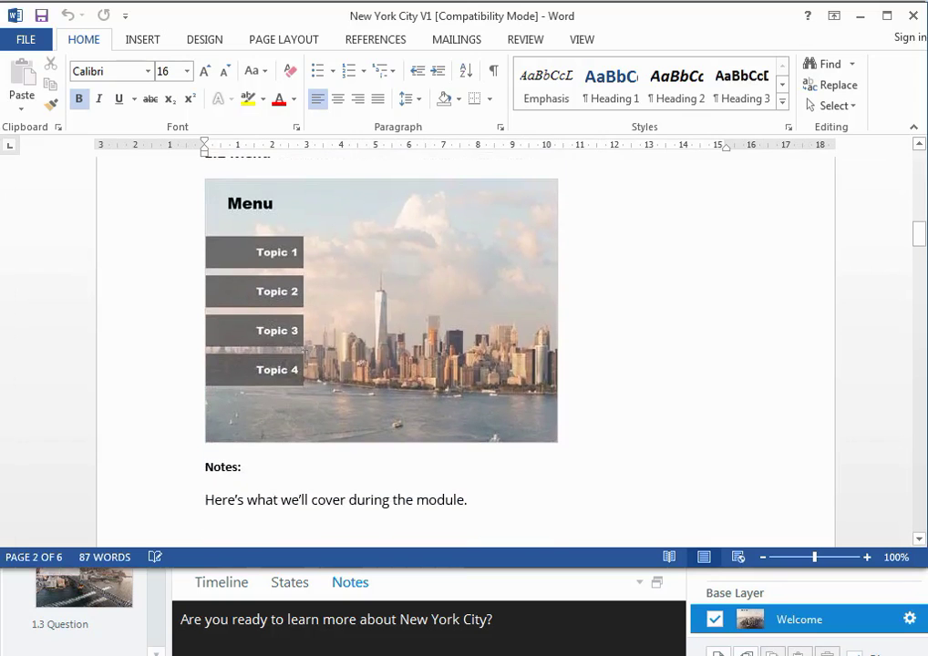
scroll(300, 433, down, 5)
scroll(300, 428, down, 3)
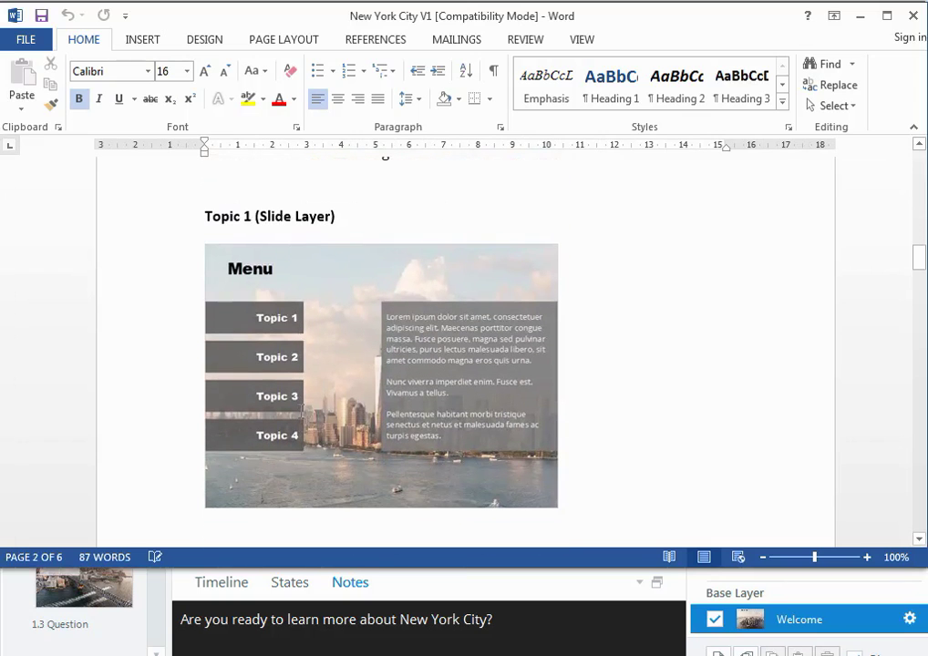
scroll(304, 406, down, 10)
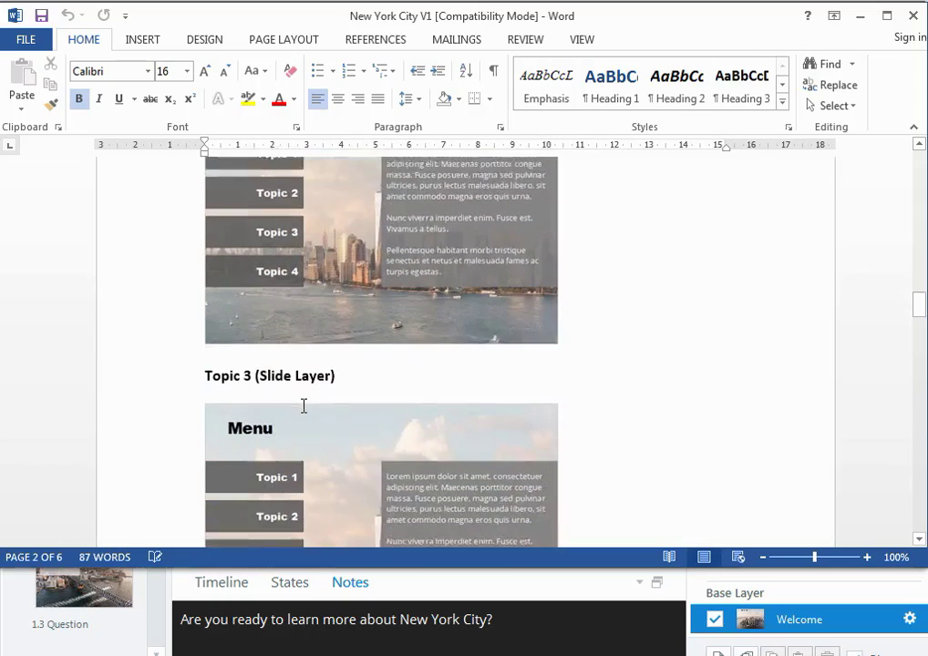
scroll(304, 406, down, 10)
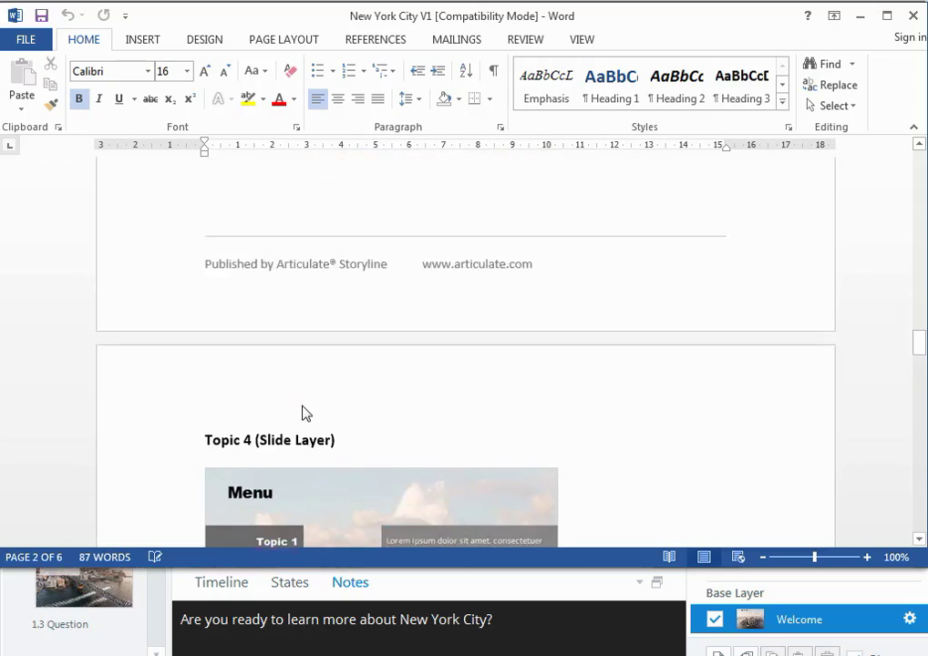
scroll(303, 413, down, 3)
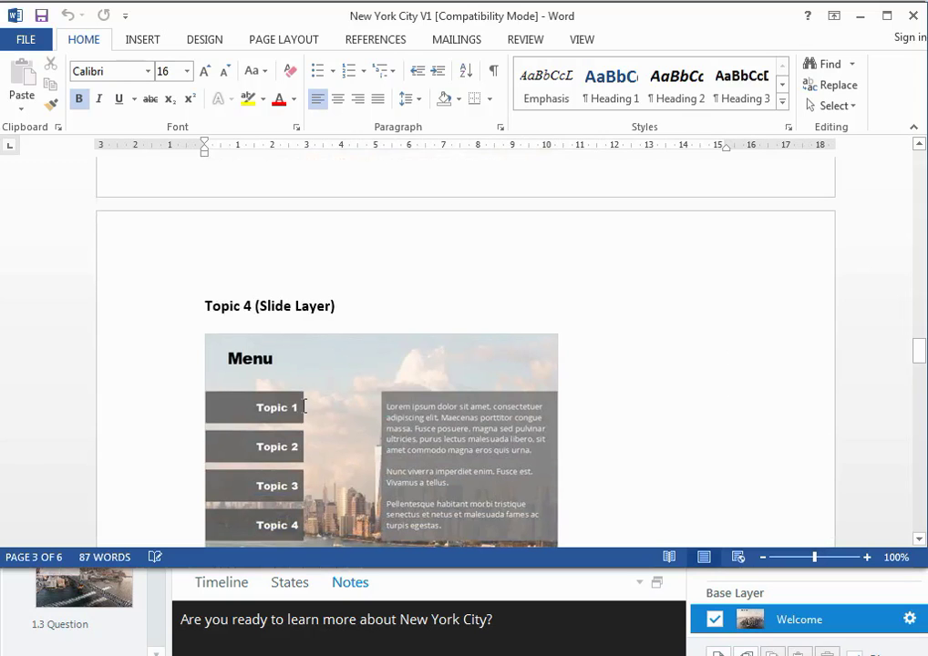
scroll(303, 405, down, 6)
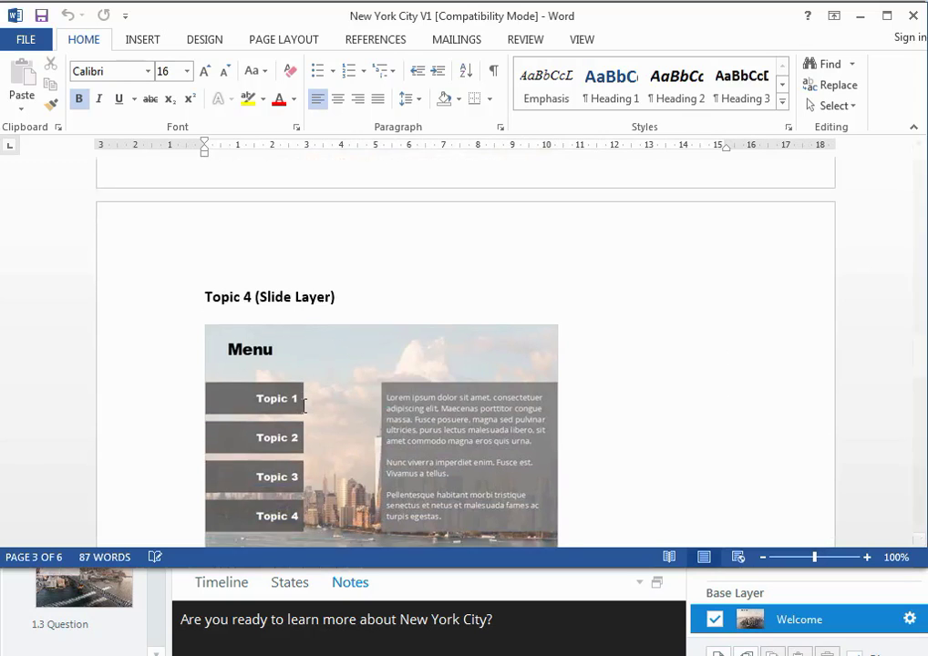
scroll(304, 405, down, 2)
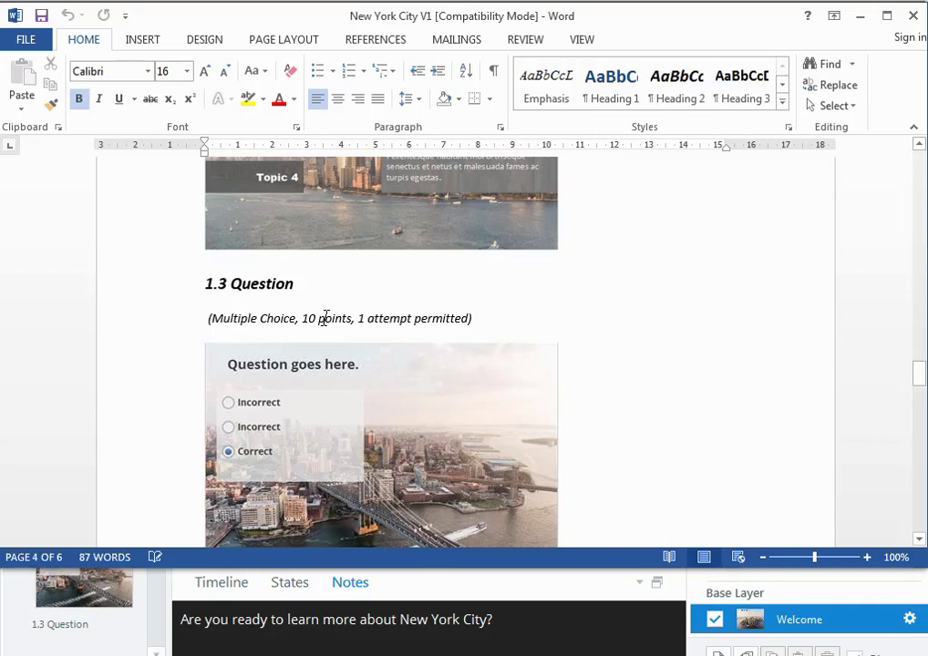
Scroll through the 1.3 answer table, feedback and Correct/Incorrect layers, then drag back to Topic 1.
scroll(326, 317, down, 3)
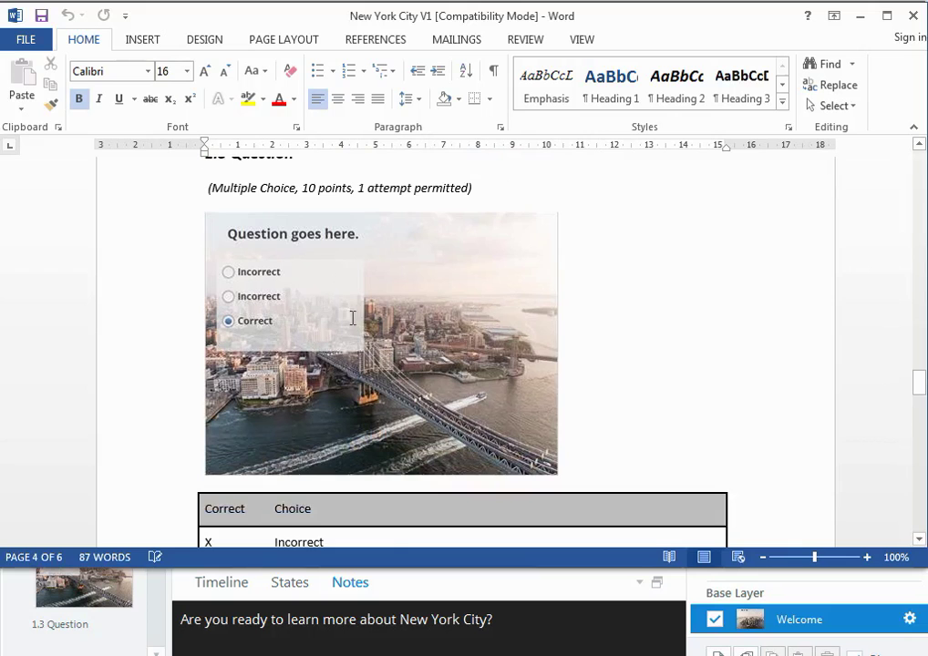
scroll(352, 317, down, 2)
scroll(359, 321, down, 5)
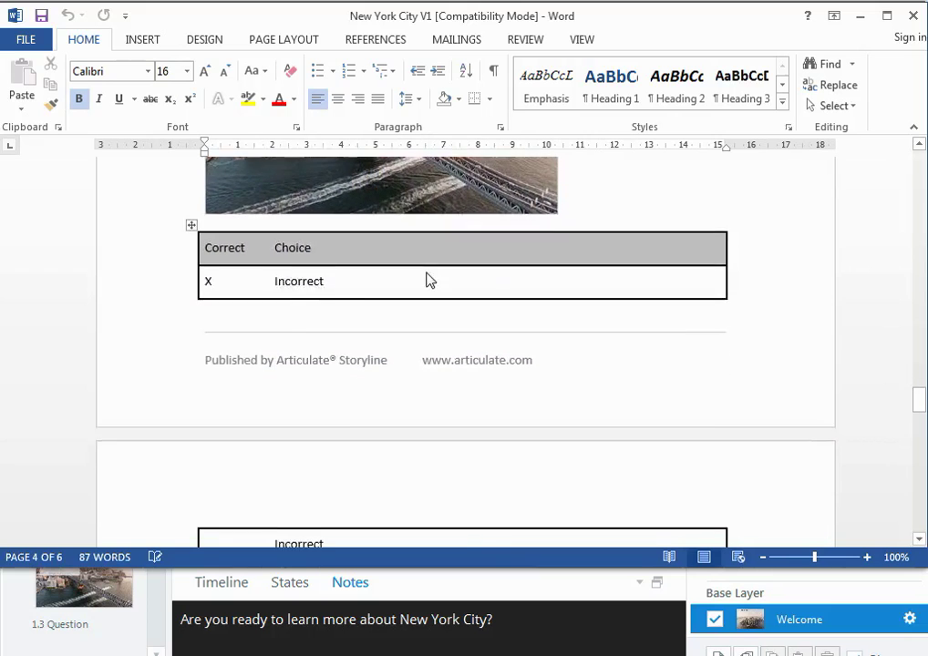
scroll(373, 344, down, 1)
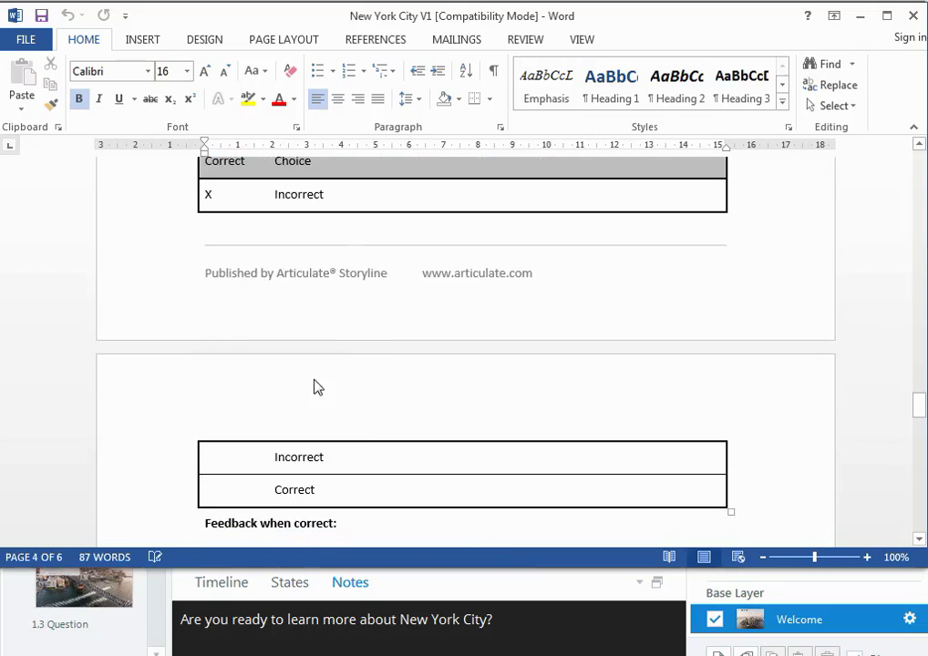
scroll(217, 208, down, 1)
scroll(218, 211, down, 8)
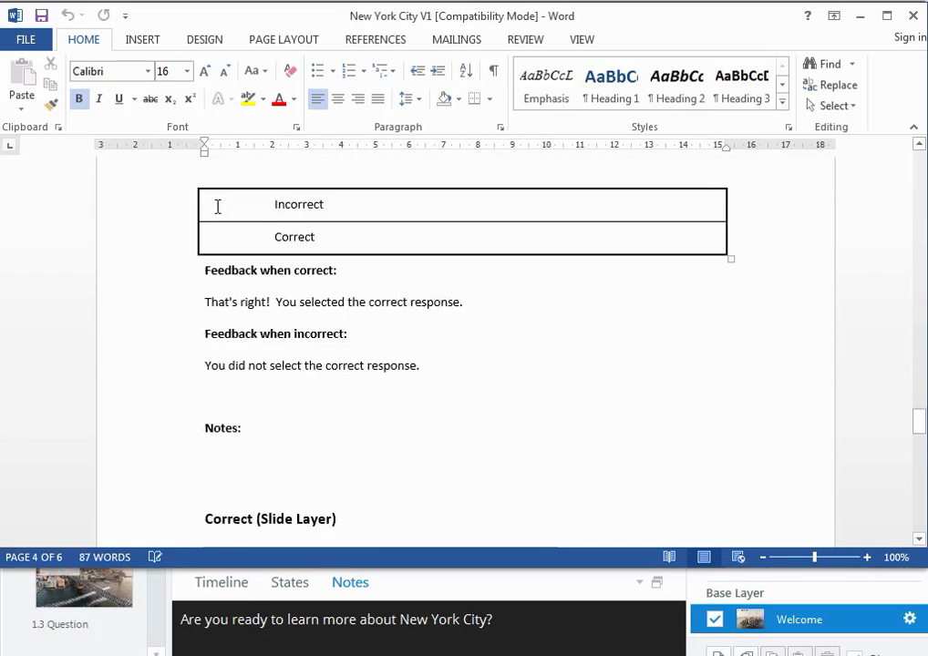
scroll(222, 223, down, 8)
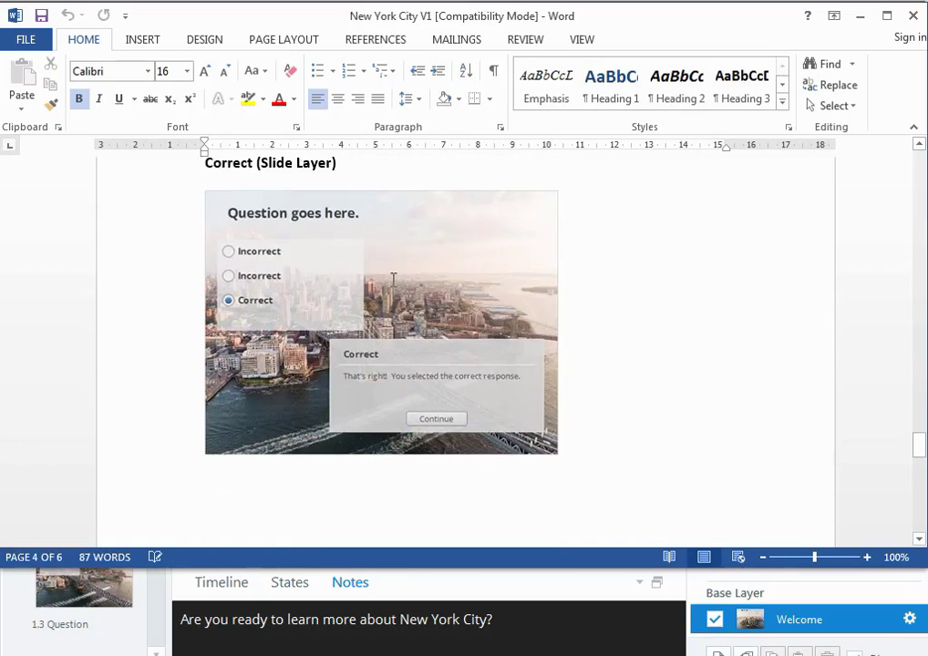
scroll(358, 337, down, 10)
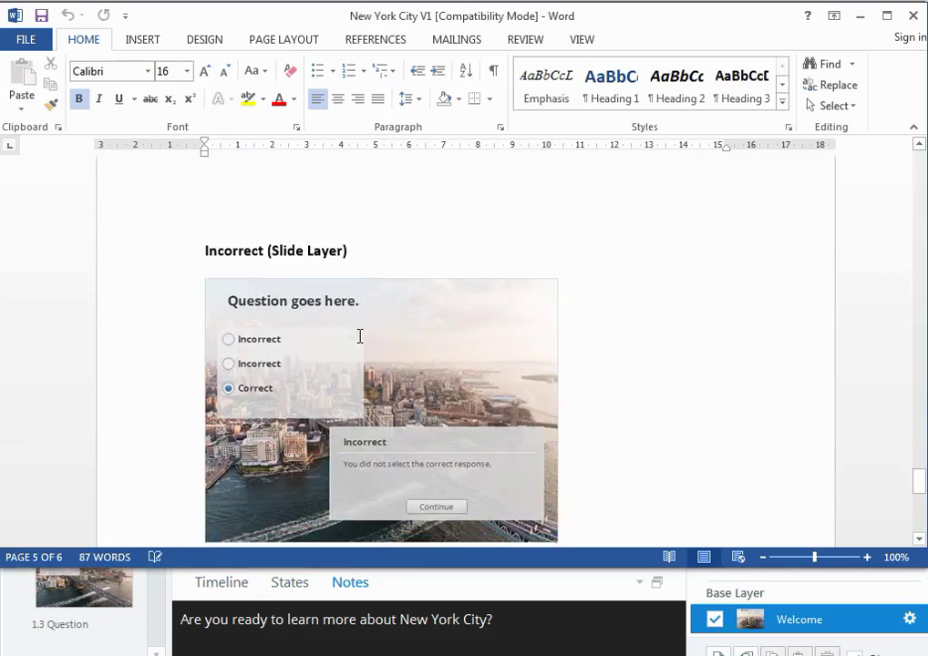
scroll(360, 336, down, 1)
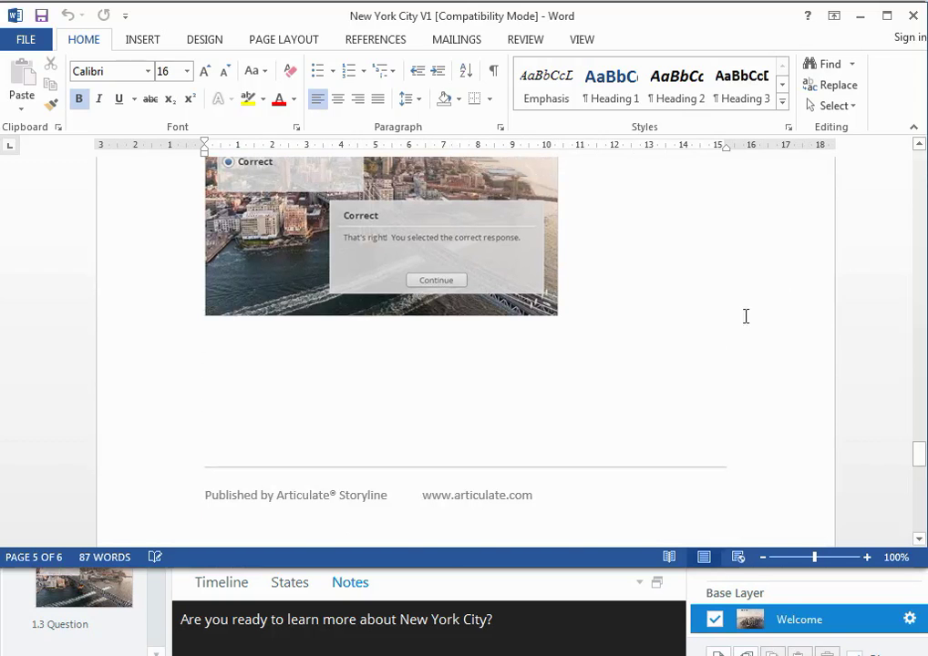
drag(920, 454, 889, 251)
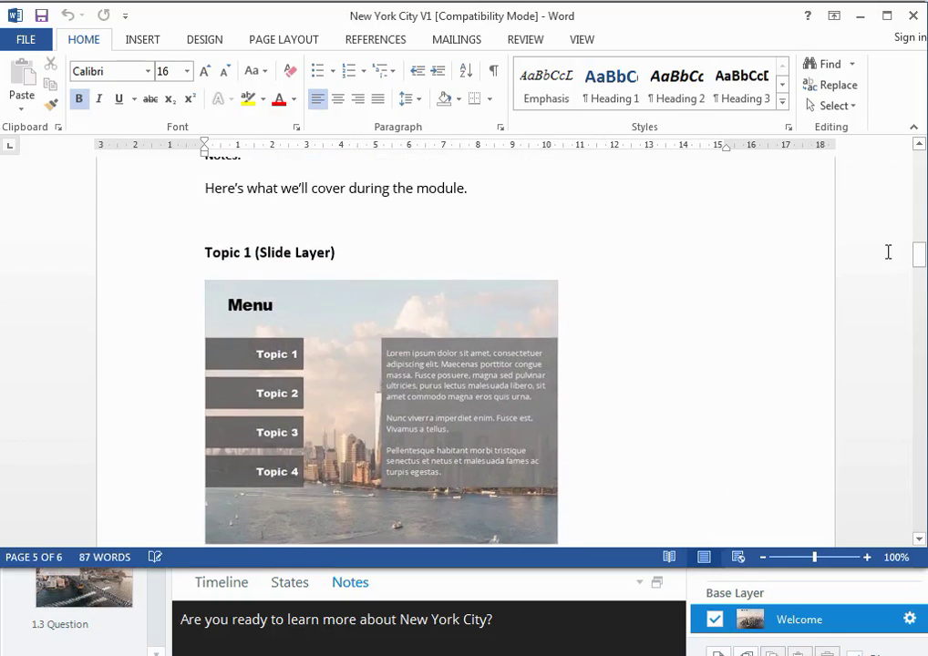
Minimize Word, close the Publish Successful dialog, and open Insert_Shape_demo slide 1.1 'Click the Insert tab'.
click(860, 18)
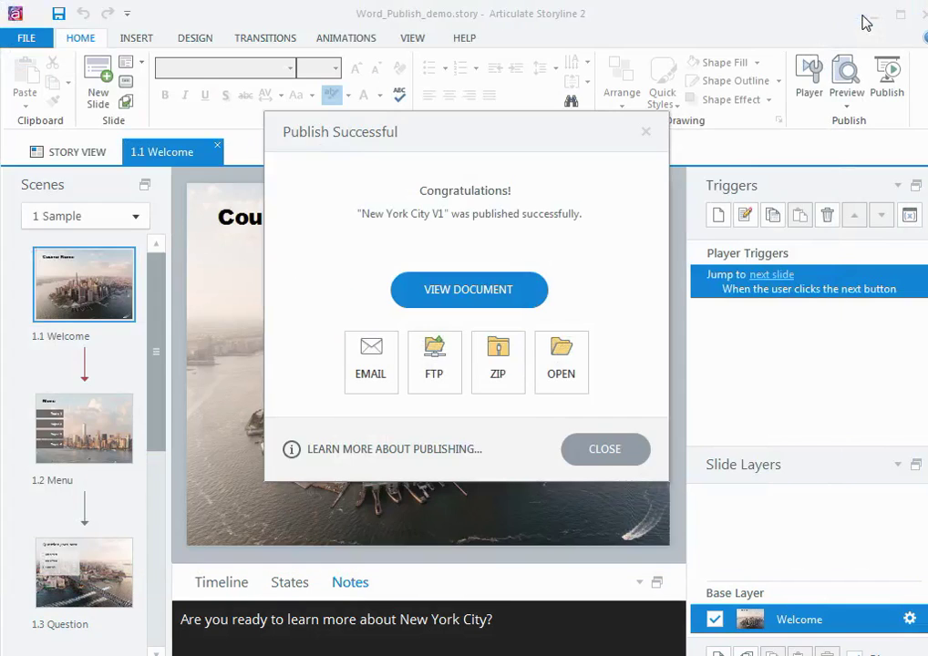
click(605, 446)
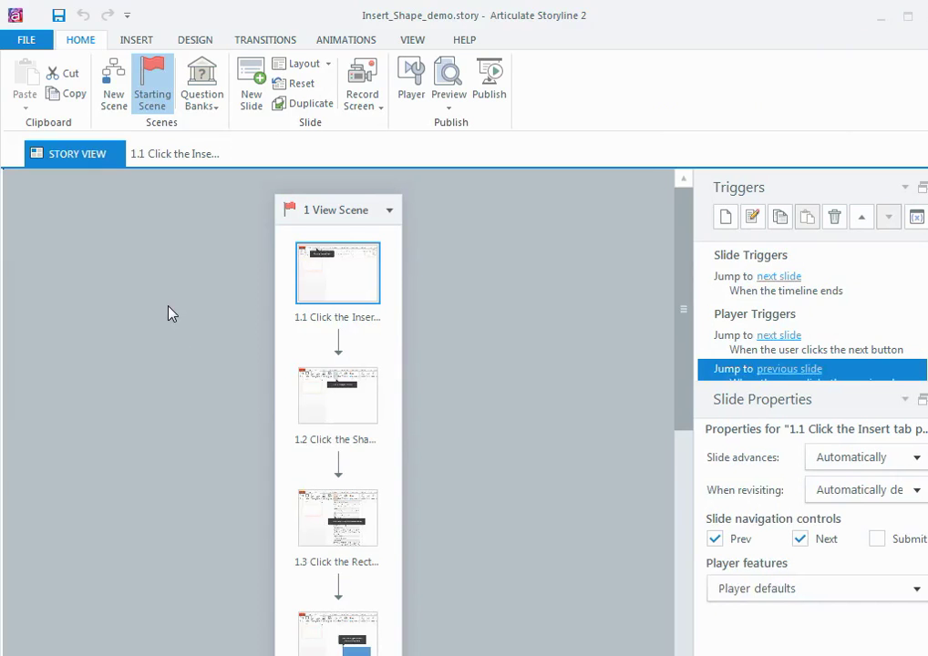
click(175, 157)
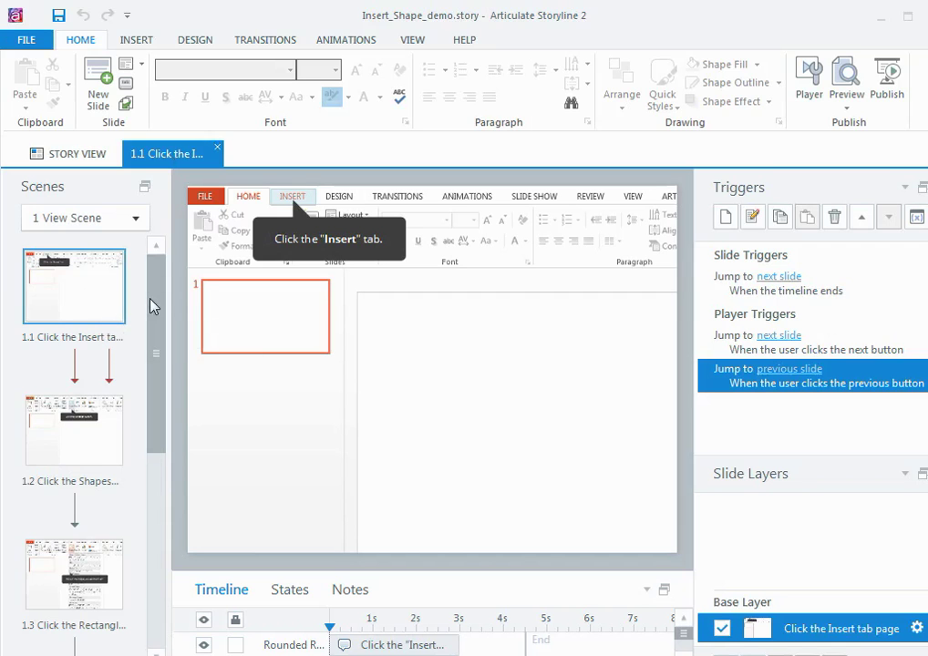
View slides 1.2 and 1.3, ending on slide 1.4's 'Click and drag to draw the shape' callout.
click(116, 426)
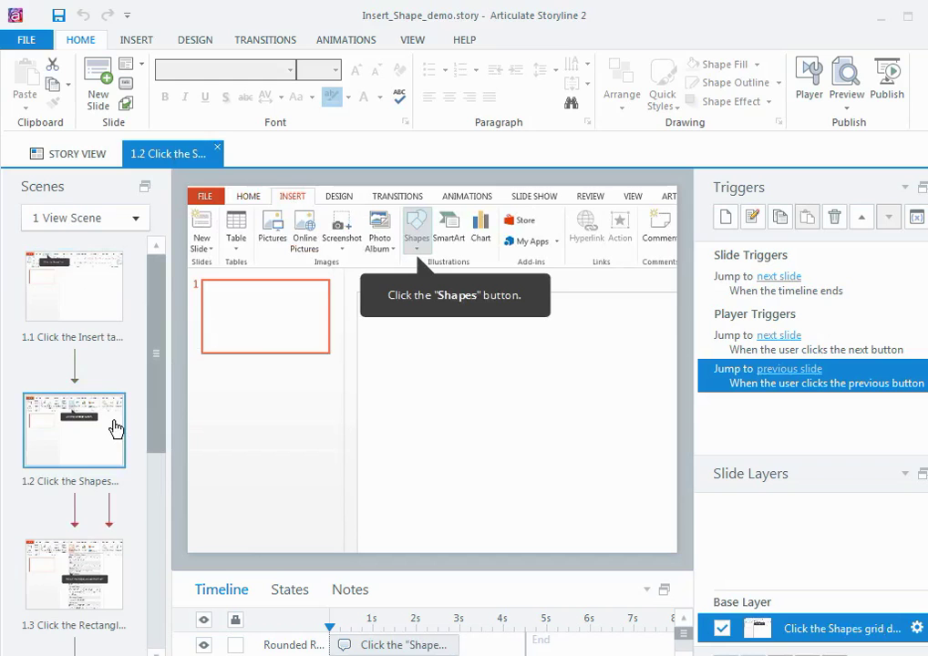
scroll(114, 392, down, 1)
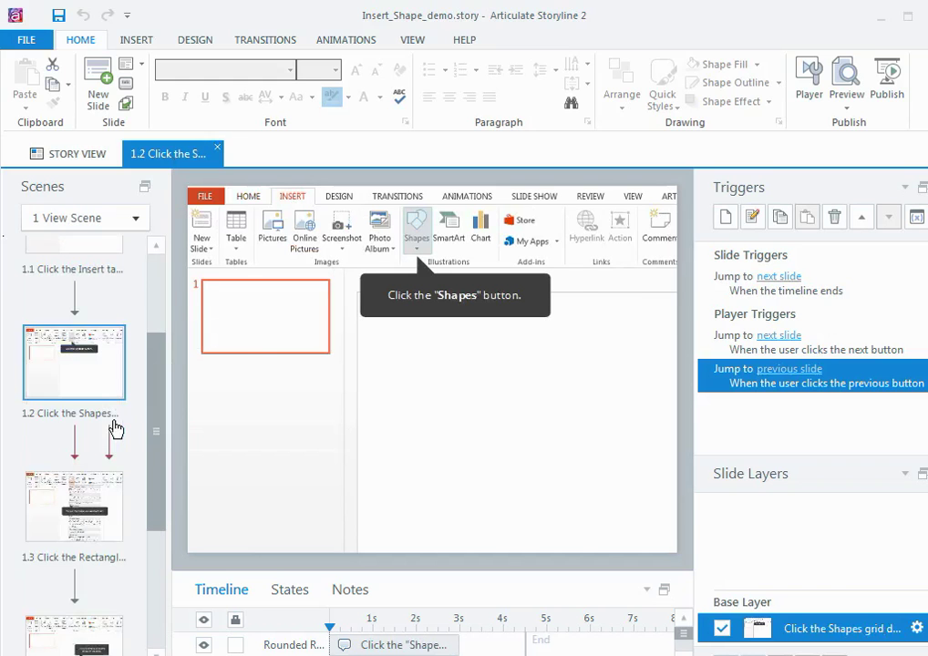
click(109, 501)
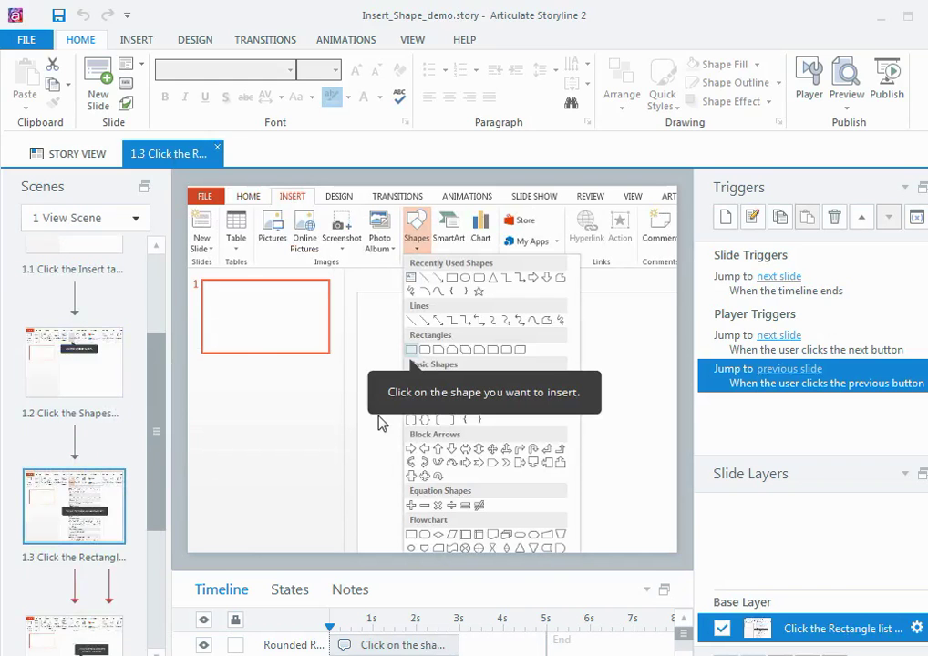
click(381, 424)
drag(158, 433, 151, 366)
click(111, 548)
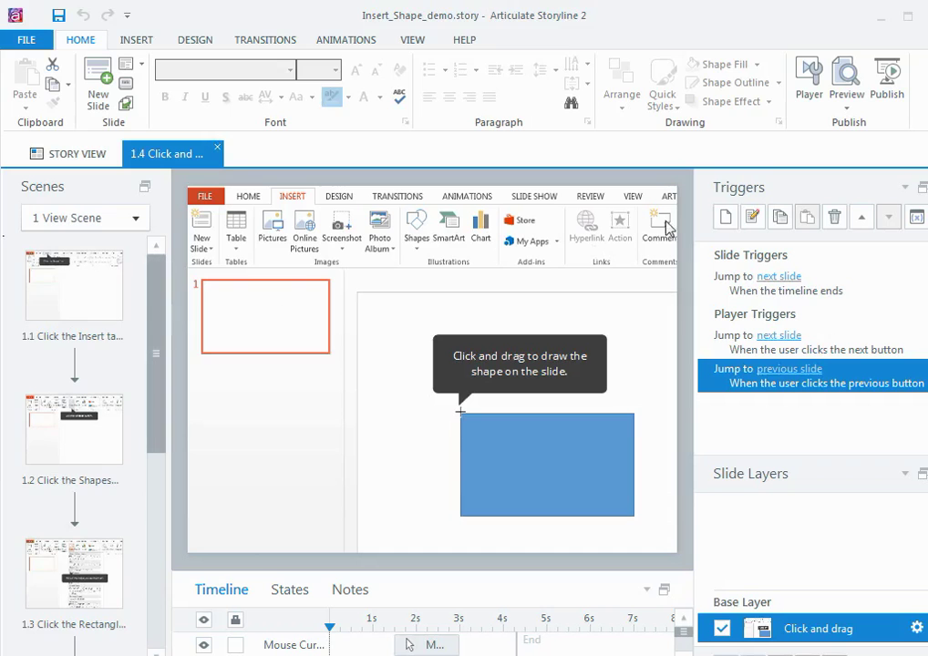
Publish Insert_Shape_demo to Word without layers or notes, using Large screenshots.
click(883, 92)
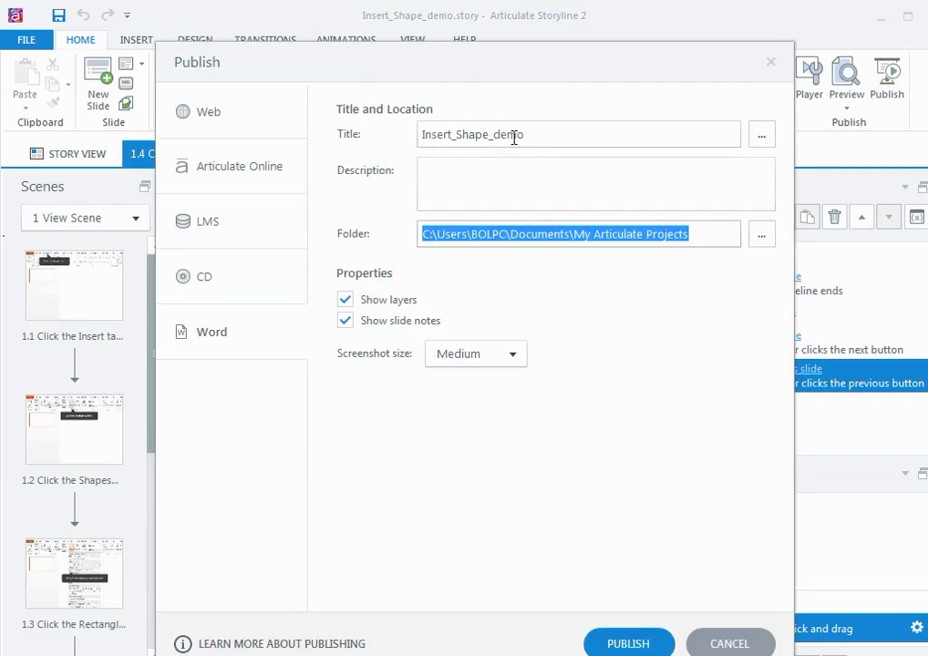
click(442, 243)
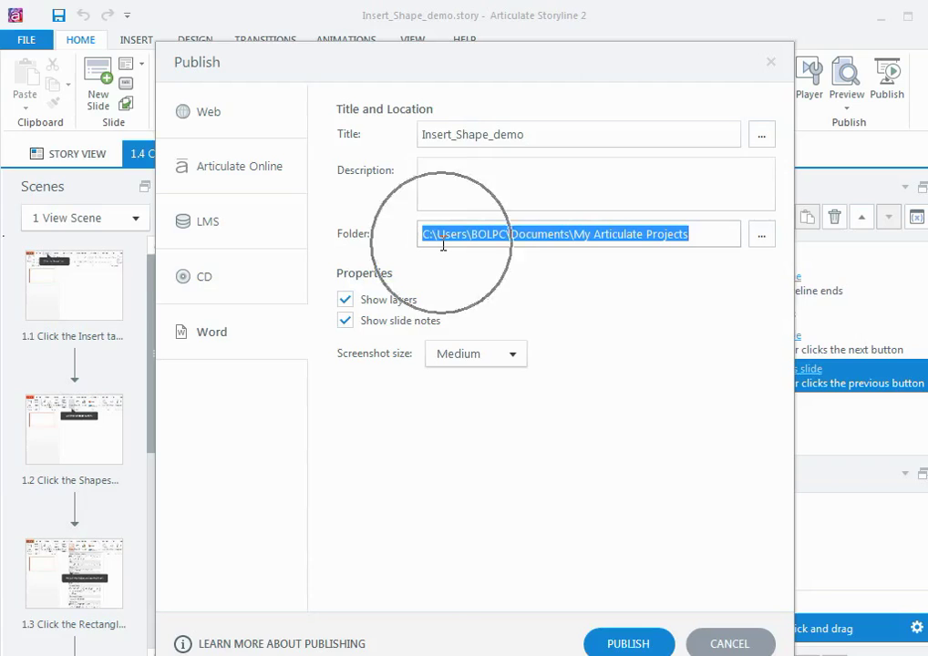
click(443, 245)
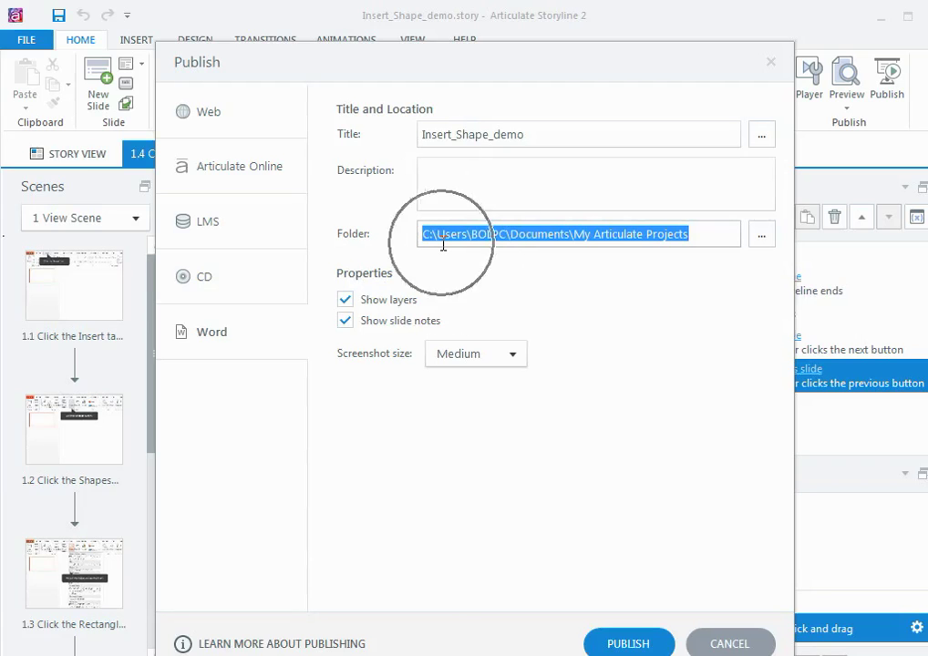
click(346, 308)
click(346, 325)
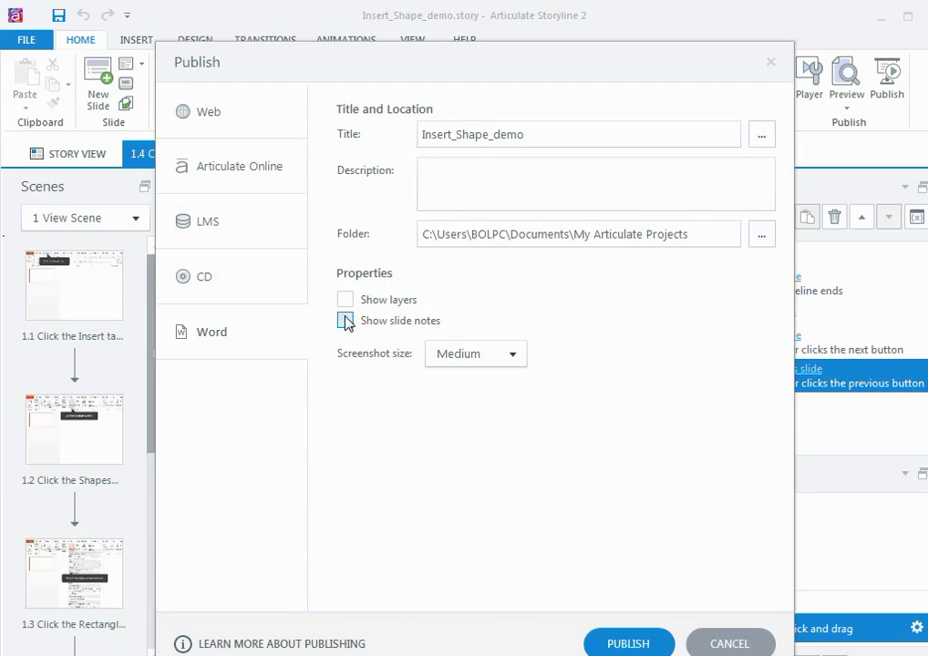
click(511, 354)
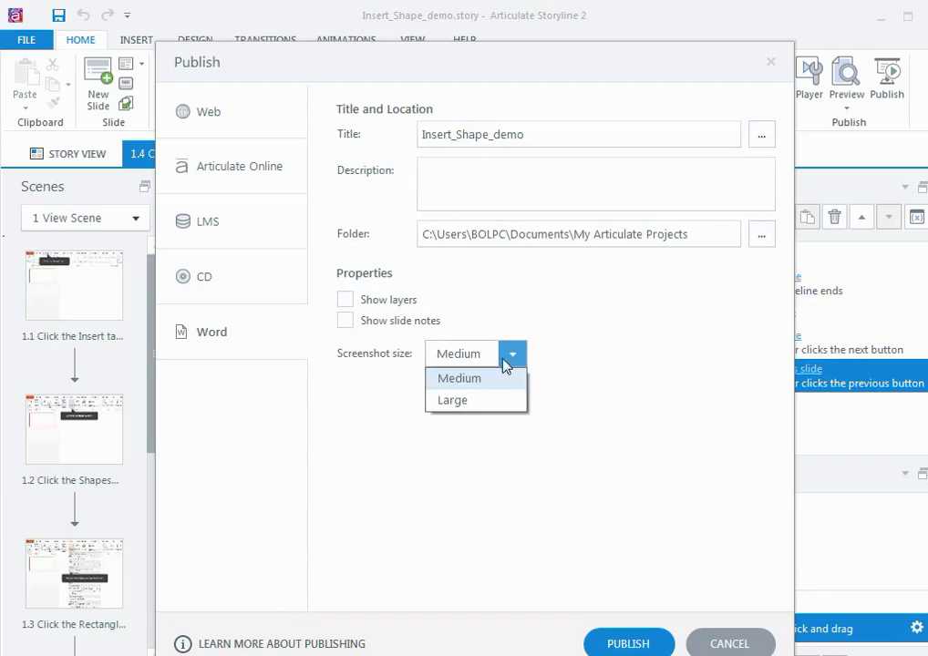
click(485, 401)
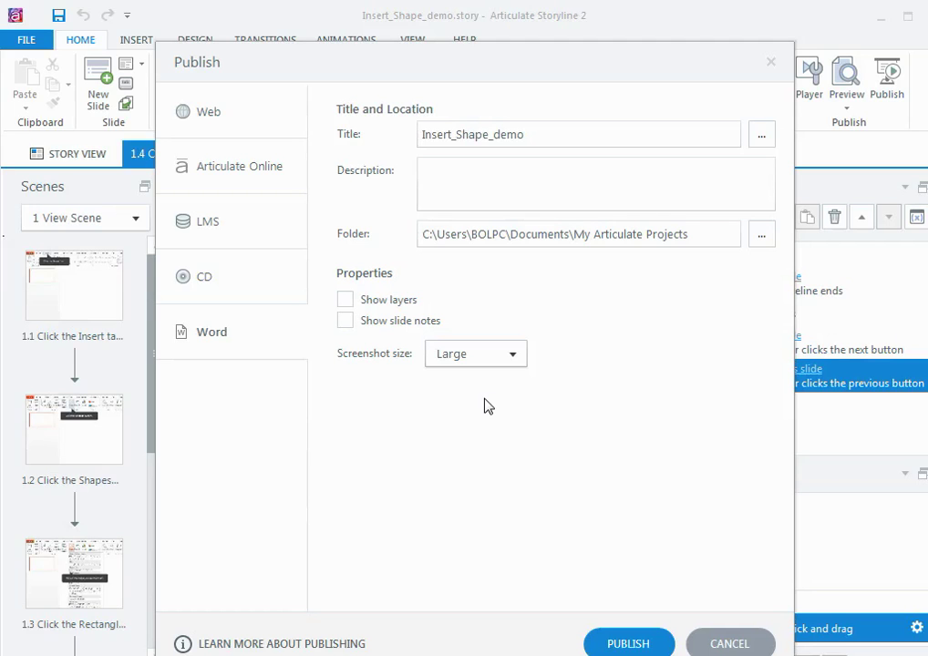
click(619, 641)
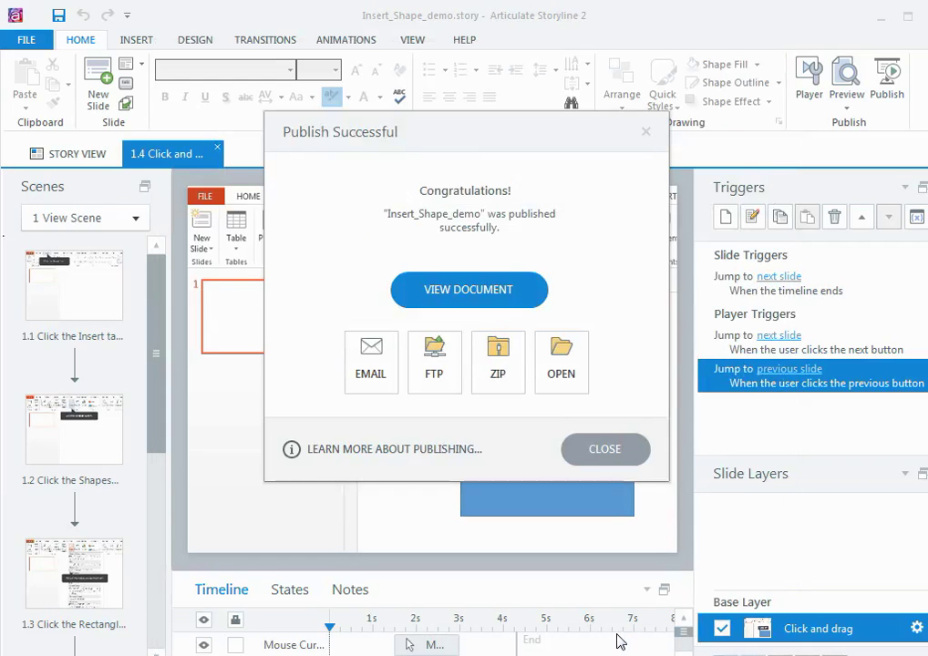
Open the published 'How to Insert a Shape into PowerPoint' document and scroll through its first steps.
click(475, 304)
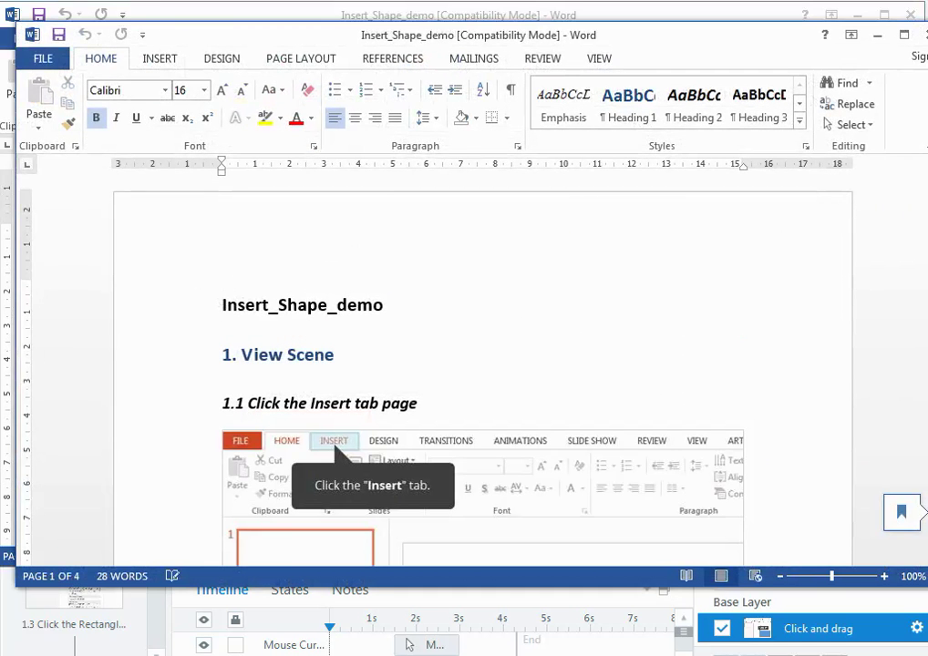
scroll(483, 364, down, 4)
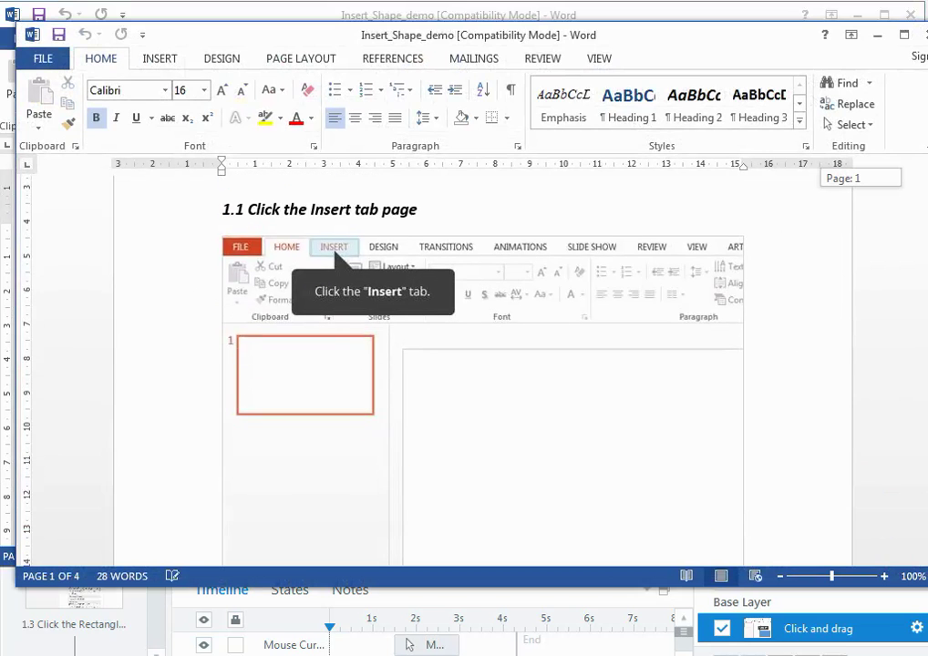
scroll(484, 364, down, 6)
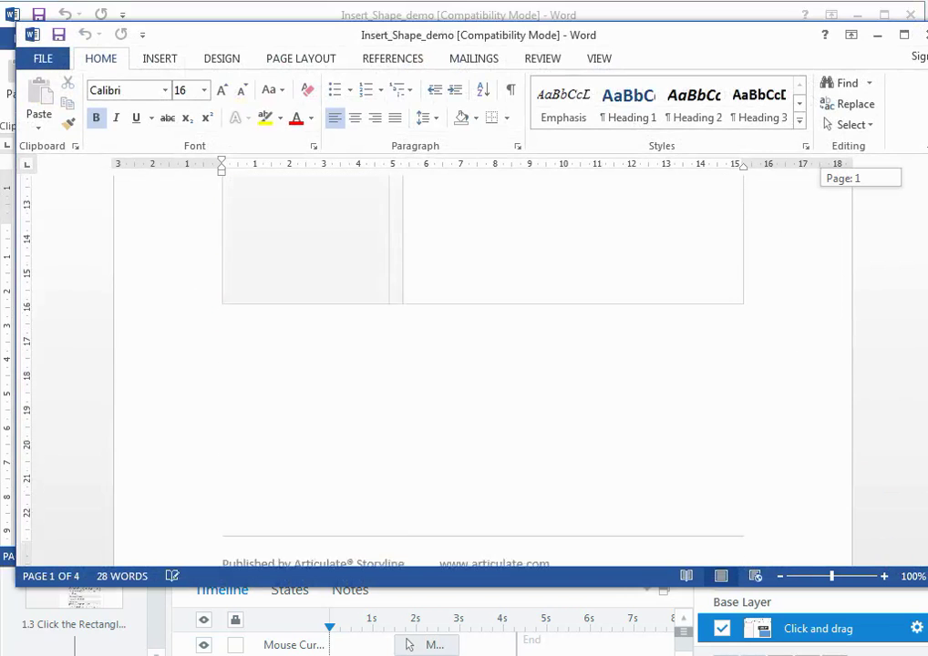
scroll(483, 365, down, 8)
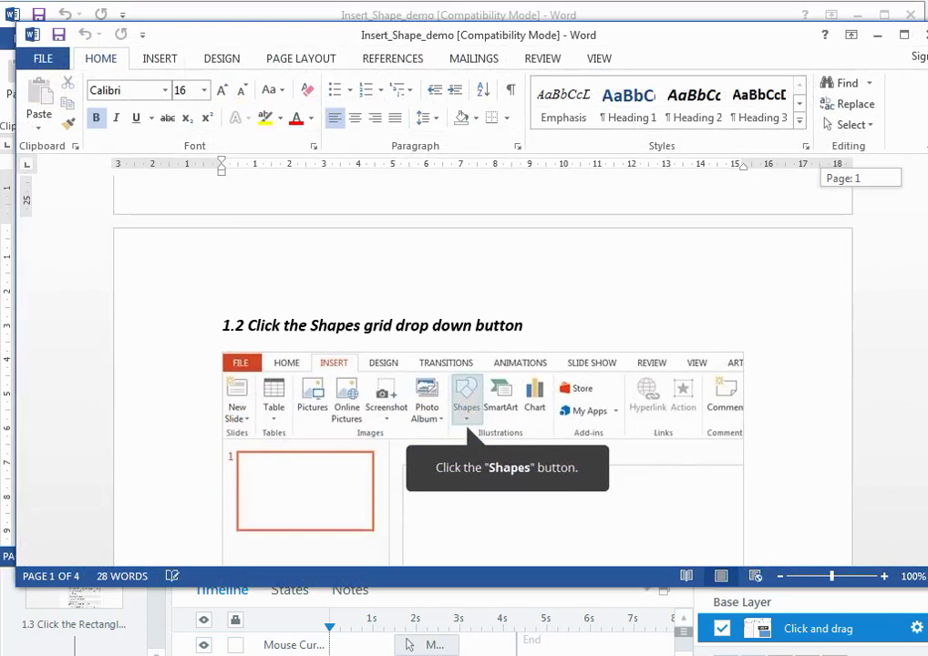
scroll(483, 365, down, 2)
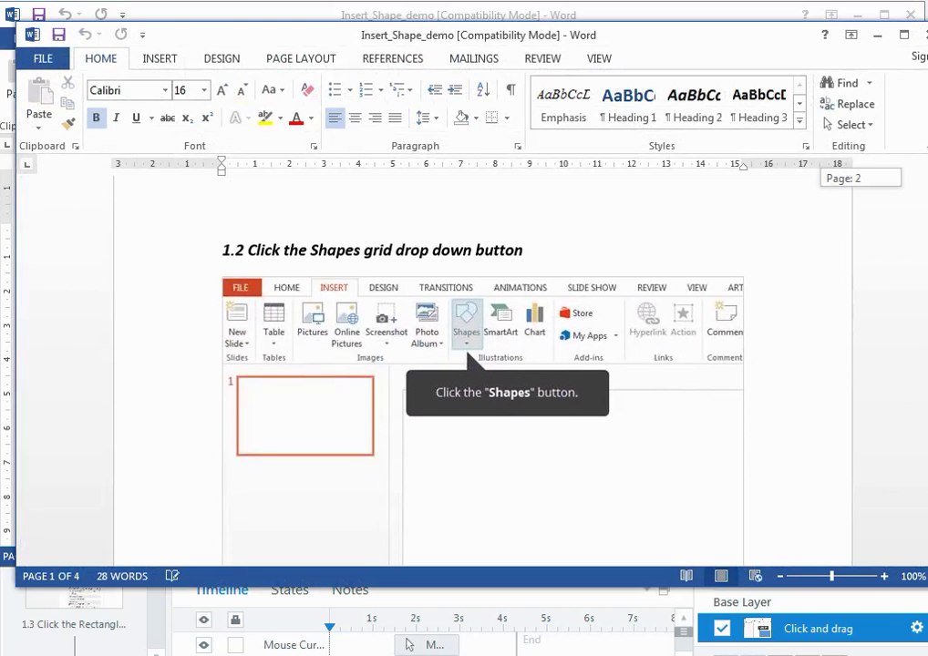
scroll(483, 364, down, 1)
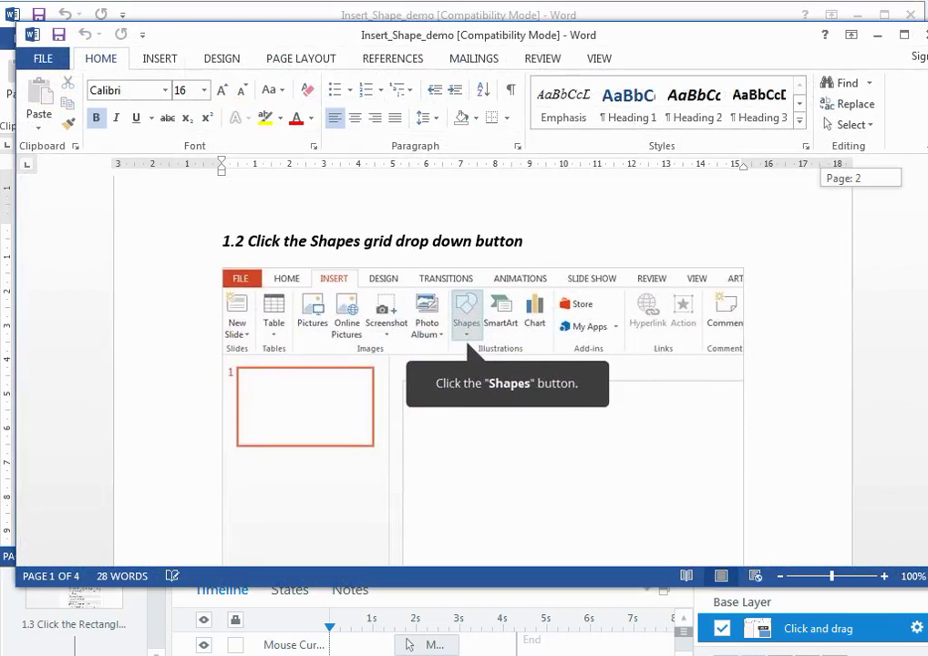
Scroll through the remaining steps, then minimize the Word window.
scroll(483, 365, down, 3)
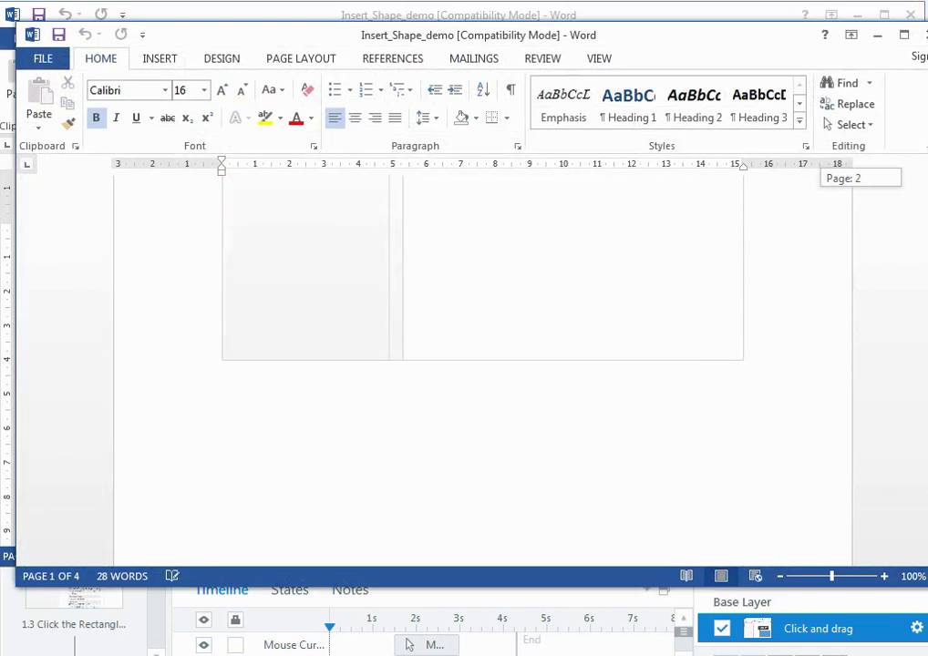
scroll(438, 365, down, 10)
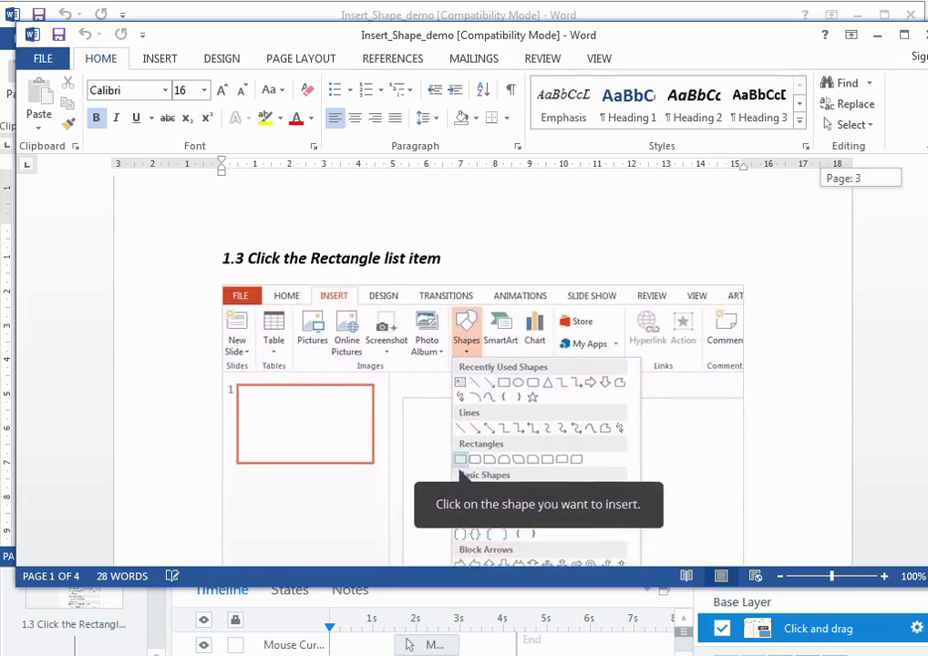
scroll(735, 336, down, 2)
scroll(653, 337, down, 2)
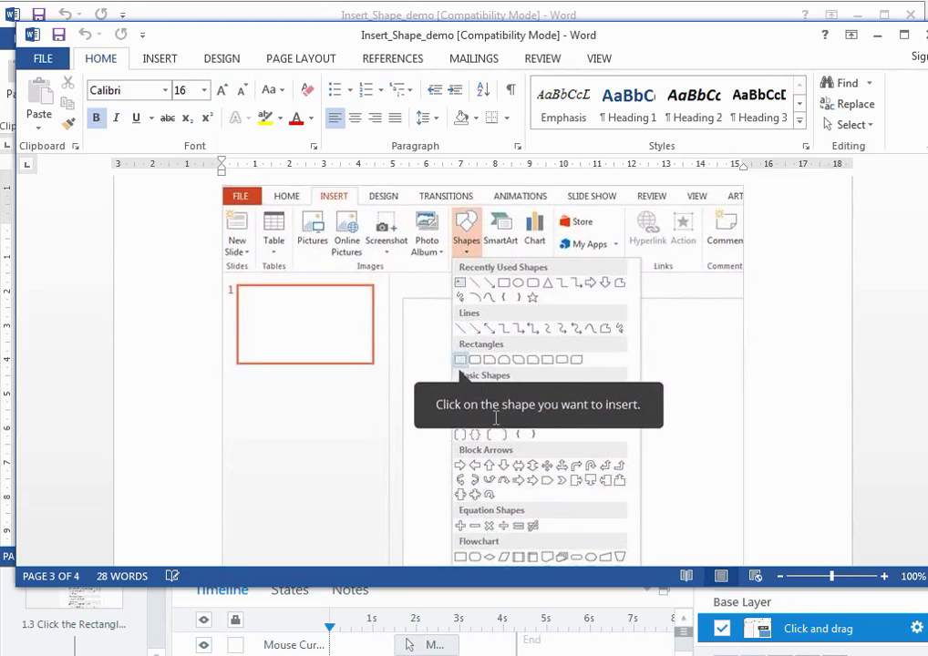
scroll(482, 364, up, 12)
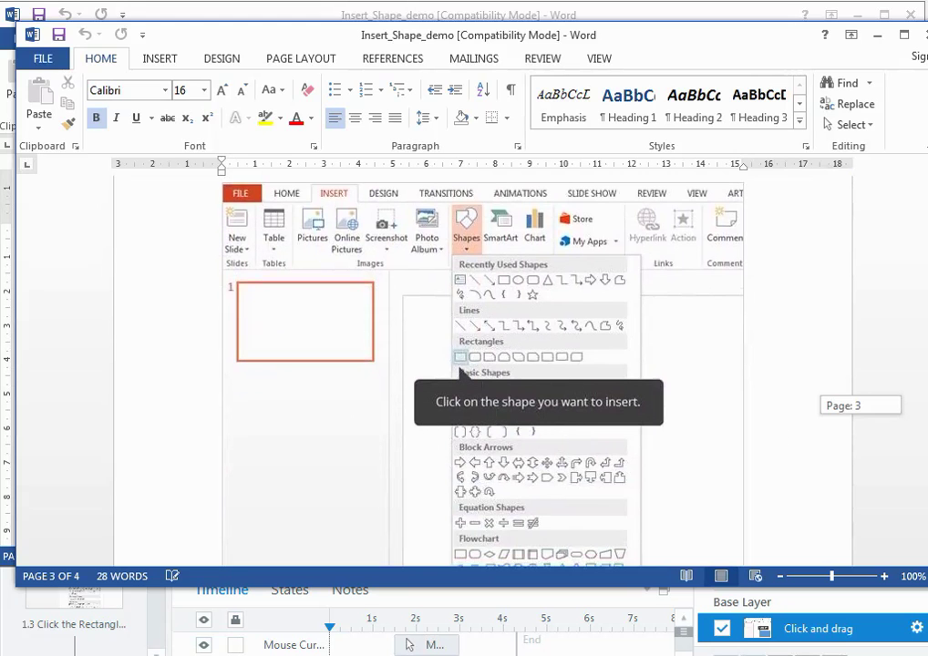
scroll(922, 495, down, 14)
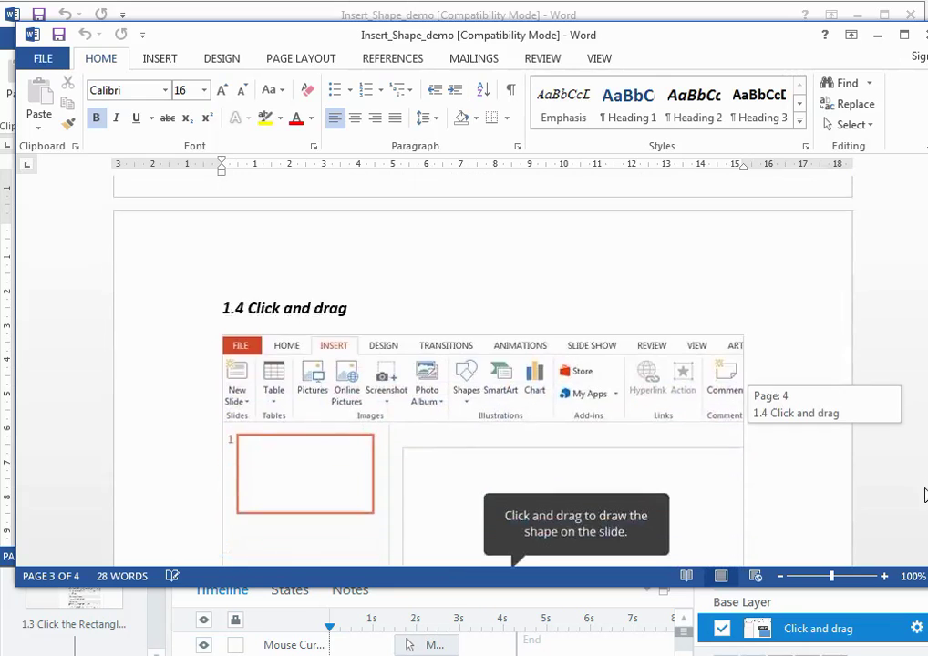
click(877, 42)
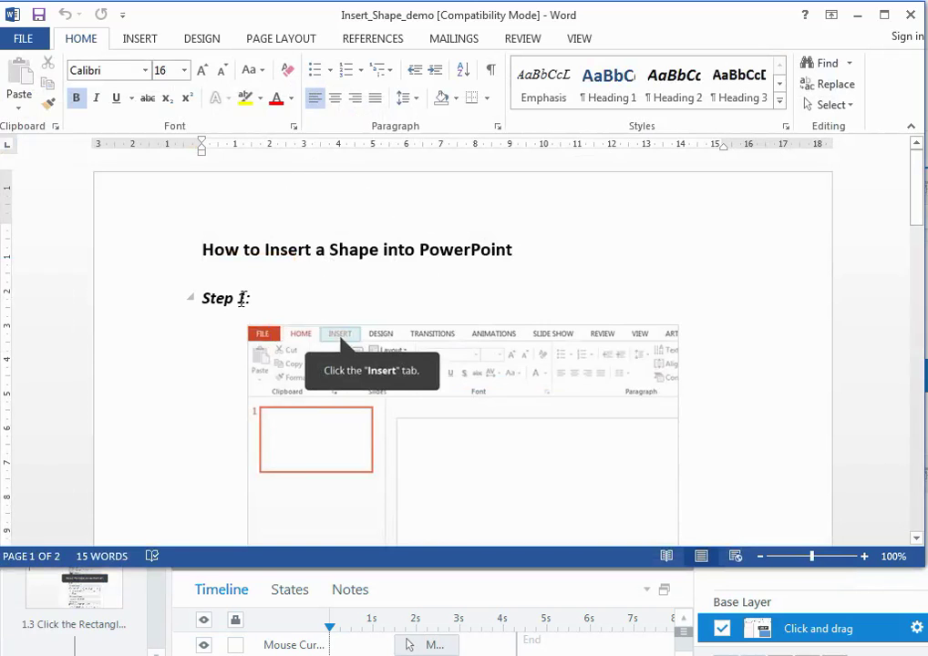
scroll(356, 358, down, 5)
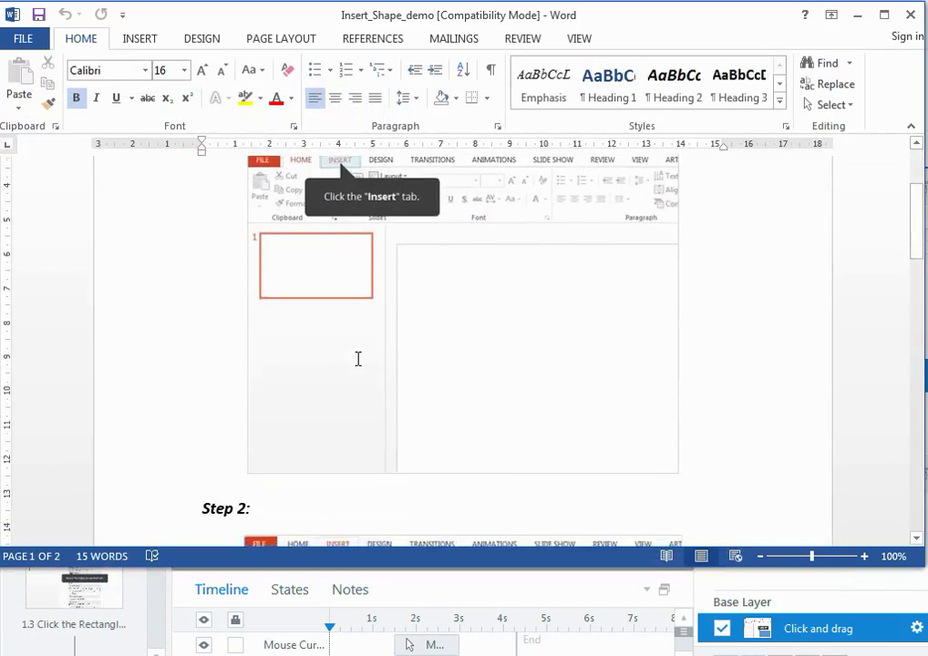
scroll(565, 346, up, 3)
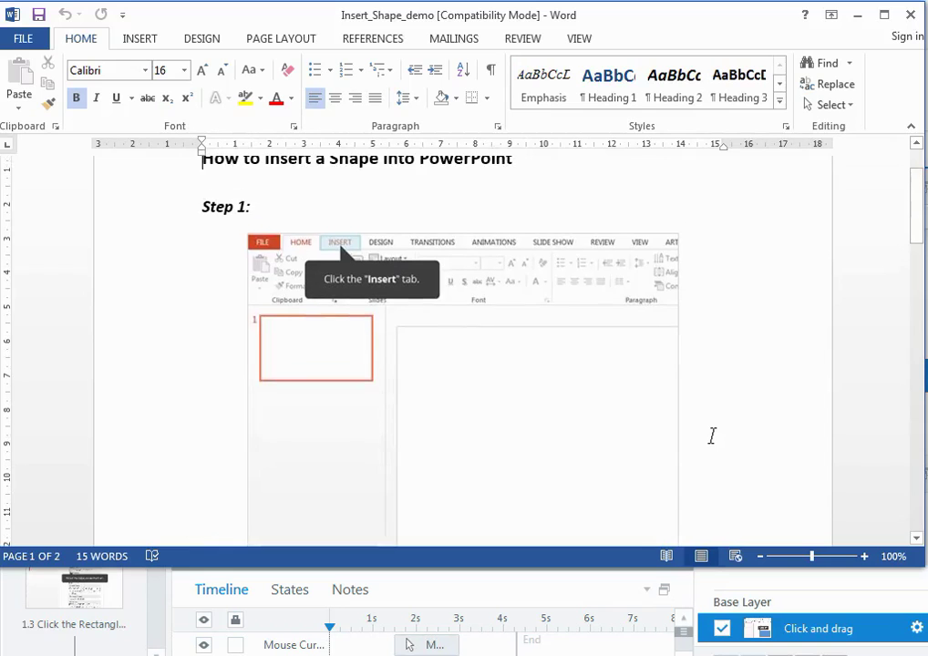
scroll(606, 346, down, 1)
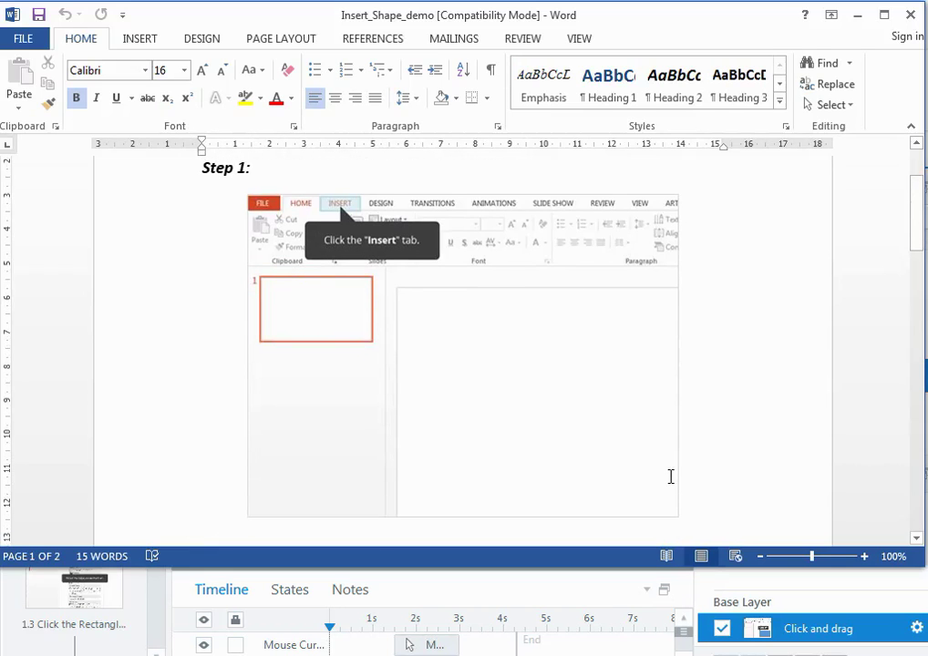
scroll(676, 501, down, 6)
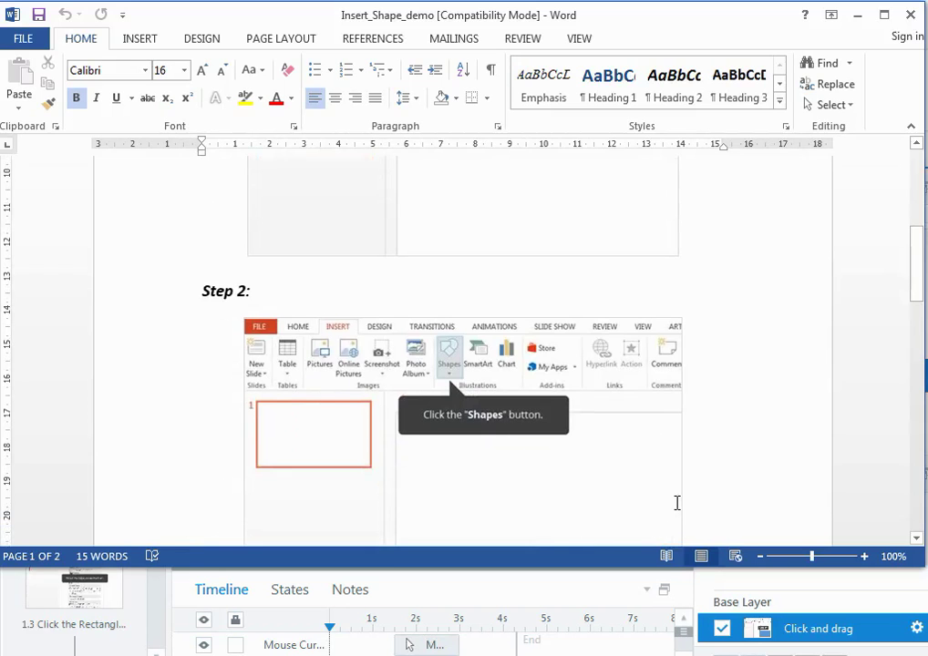
scroll(677, 502, down, 10)
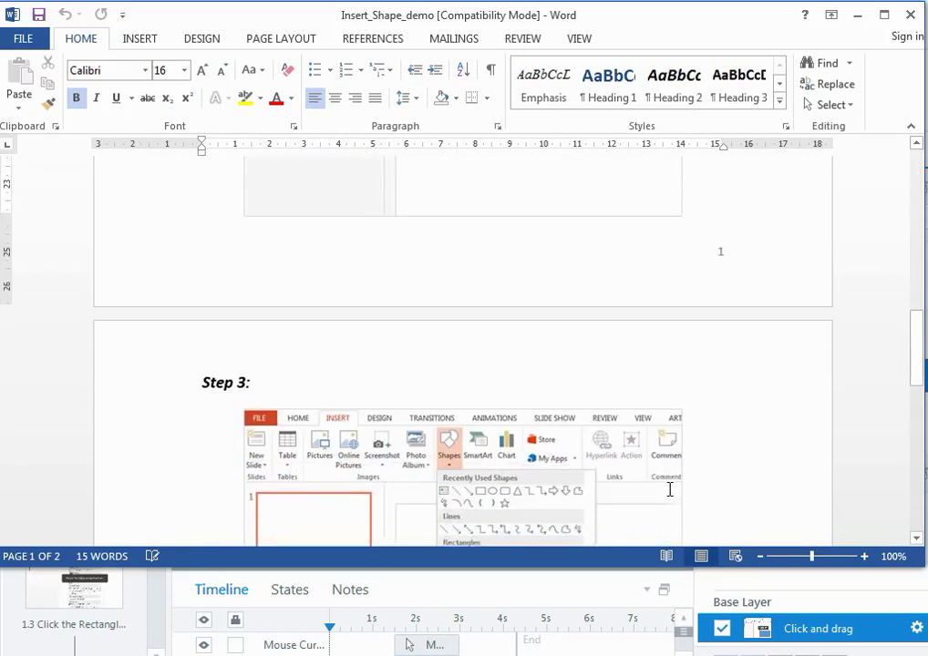
scroll(670, 490, down, 6)
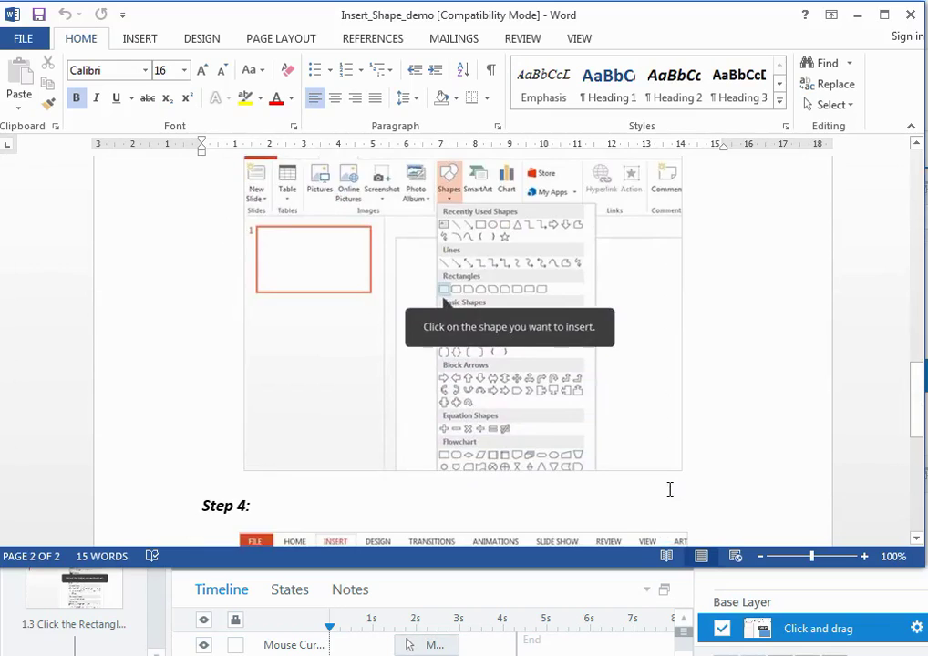
scroll(670, 489, down, 11)
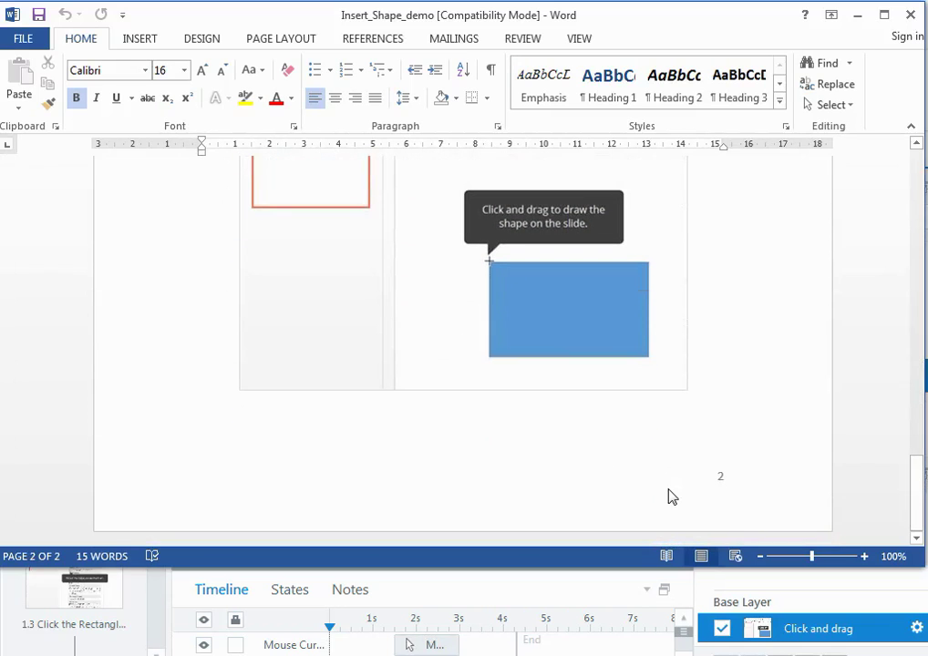
scroll(670, 497, up, 12)
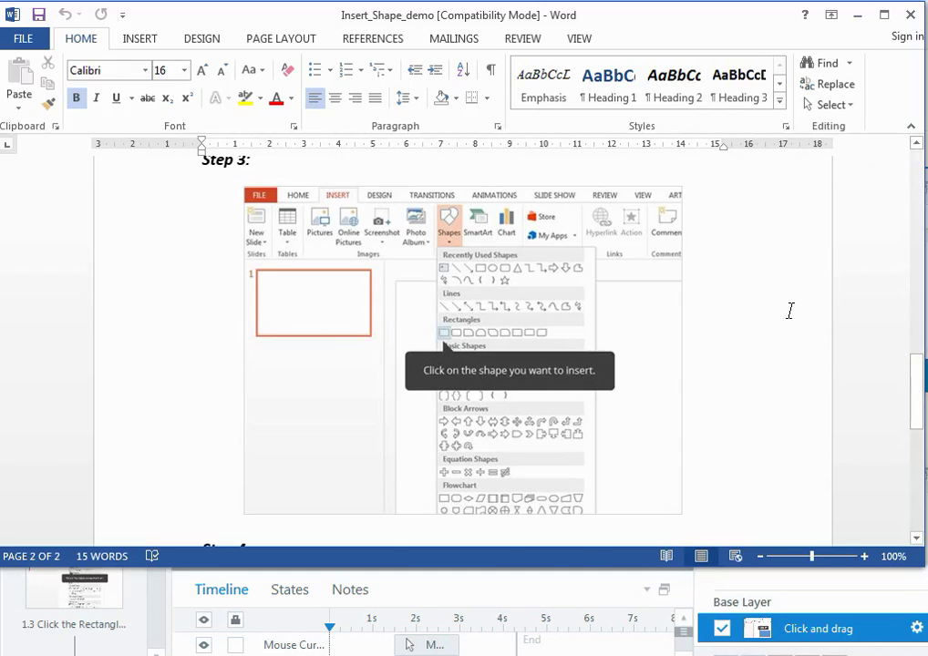
scroll(789, 310, up, 4)
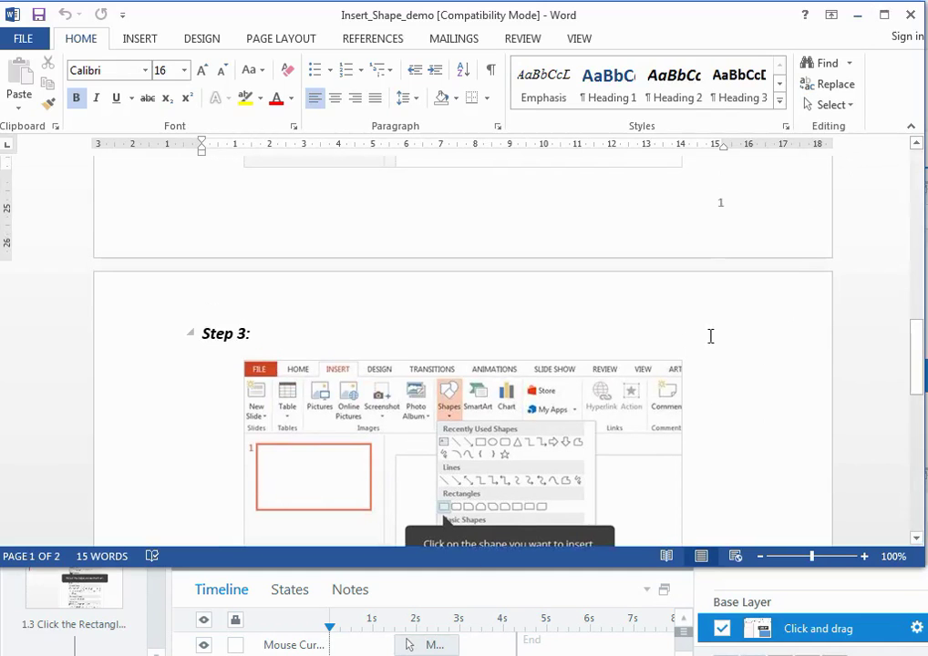